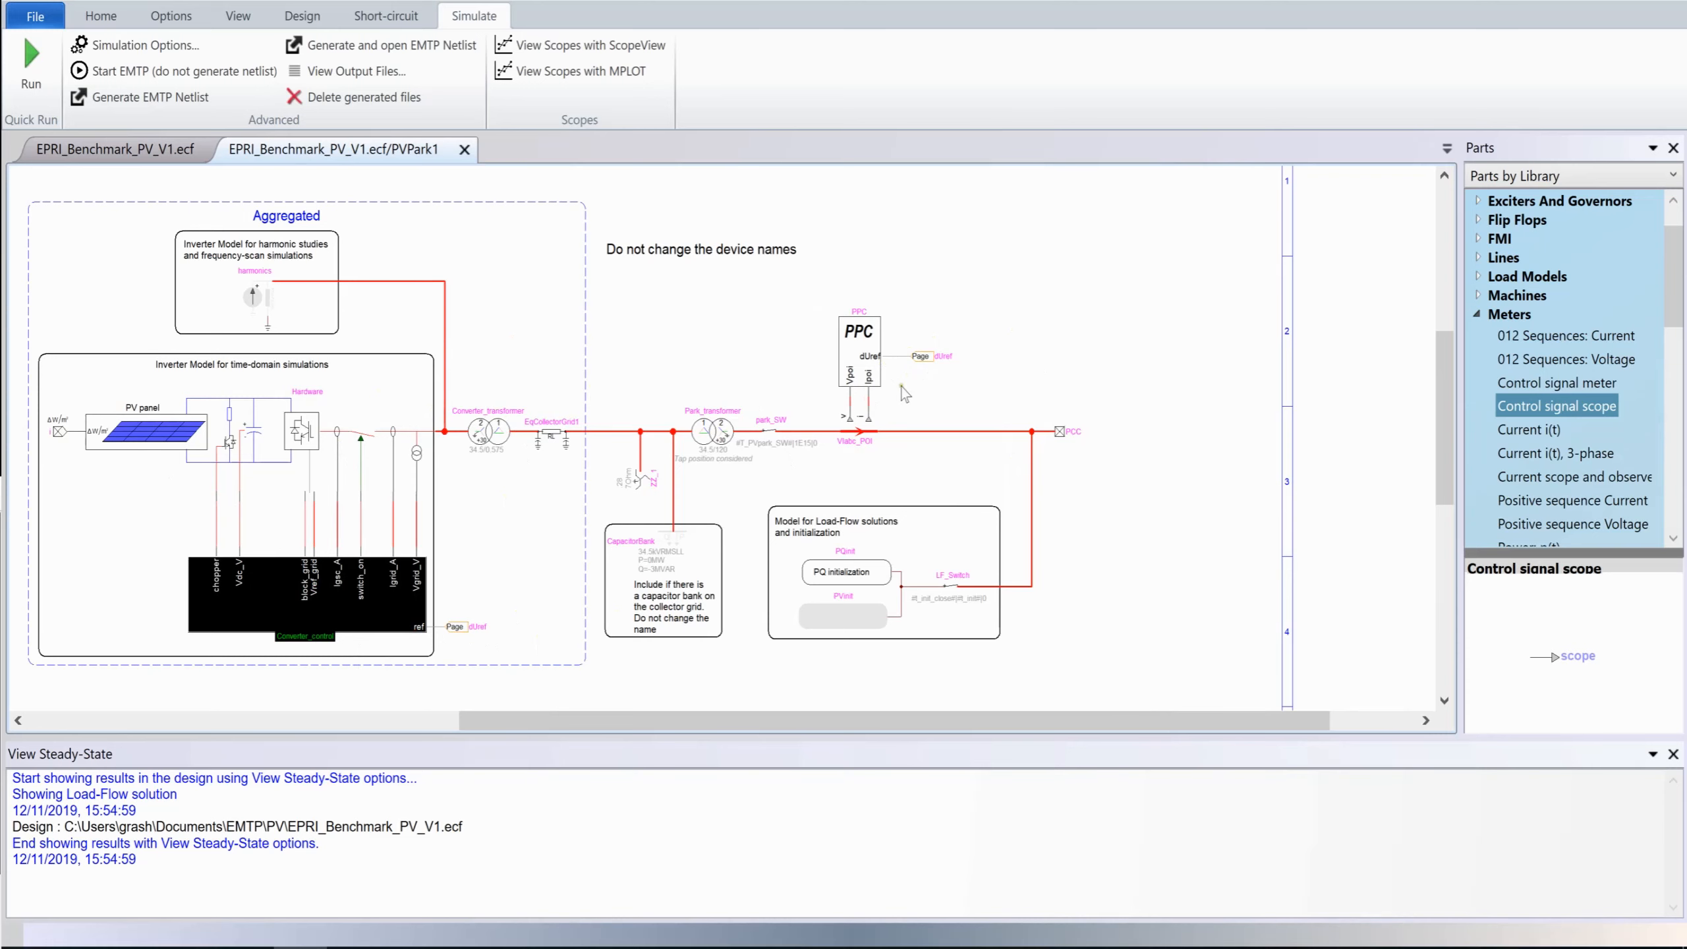
# Step: Open the PPC subcircuit of PVPark1 and examine its Outer Q-Control section
pyautogui.click(971, 404)
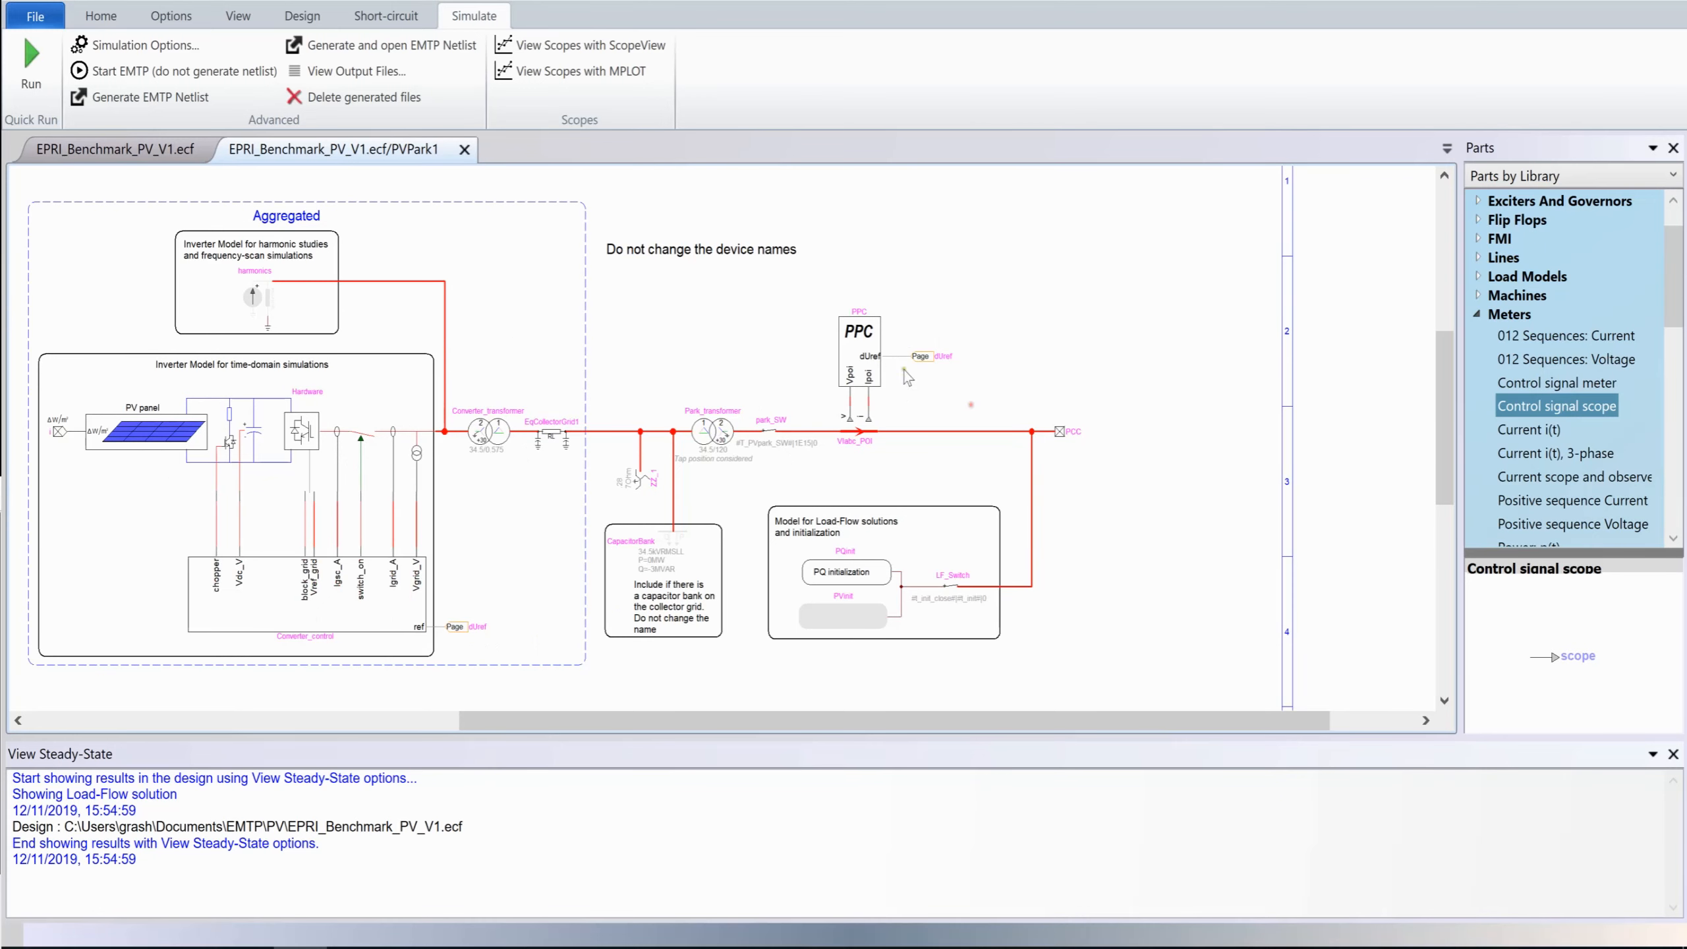
pyautogui.doubleClick(852, 374)
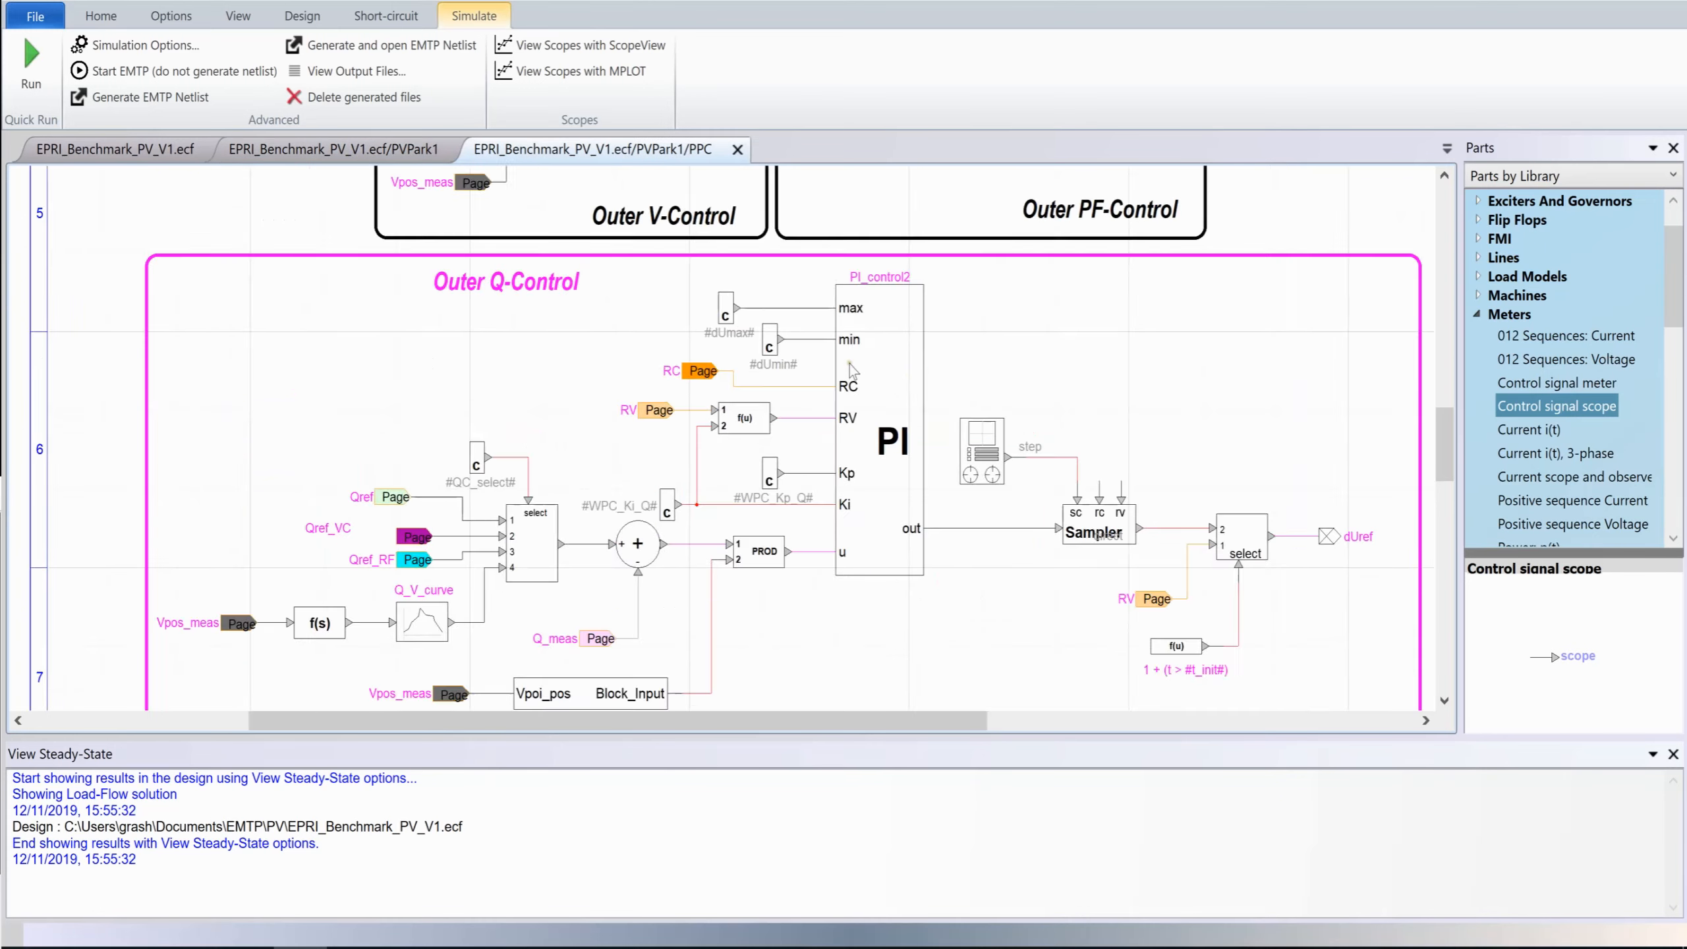
pyautogui.scroll(3, 850, 389)
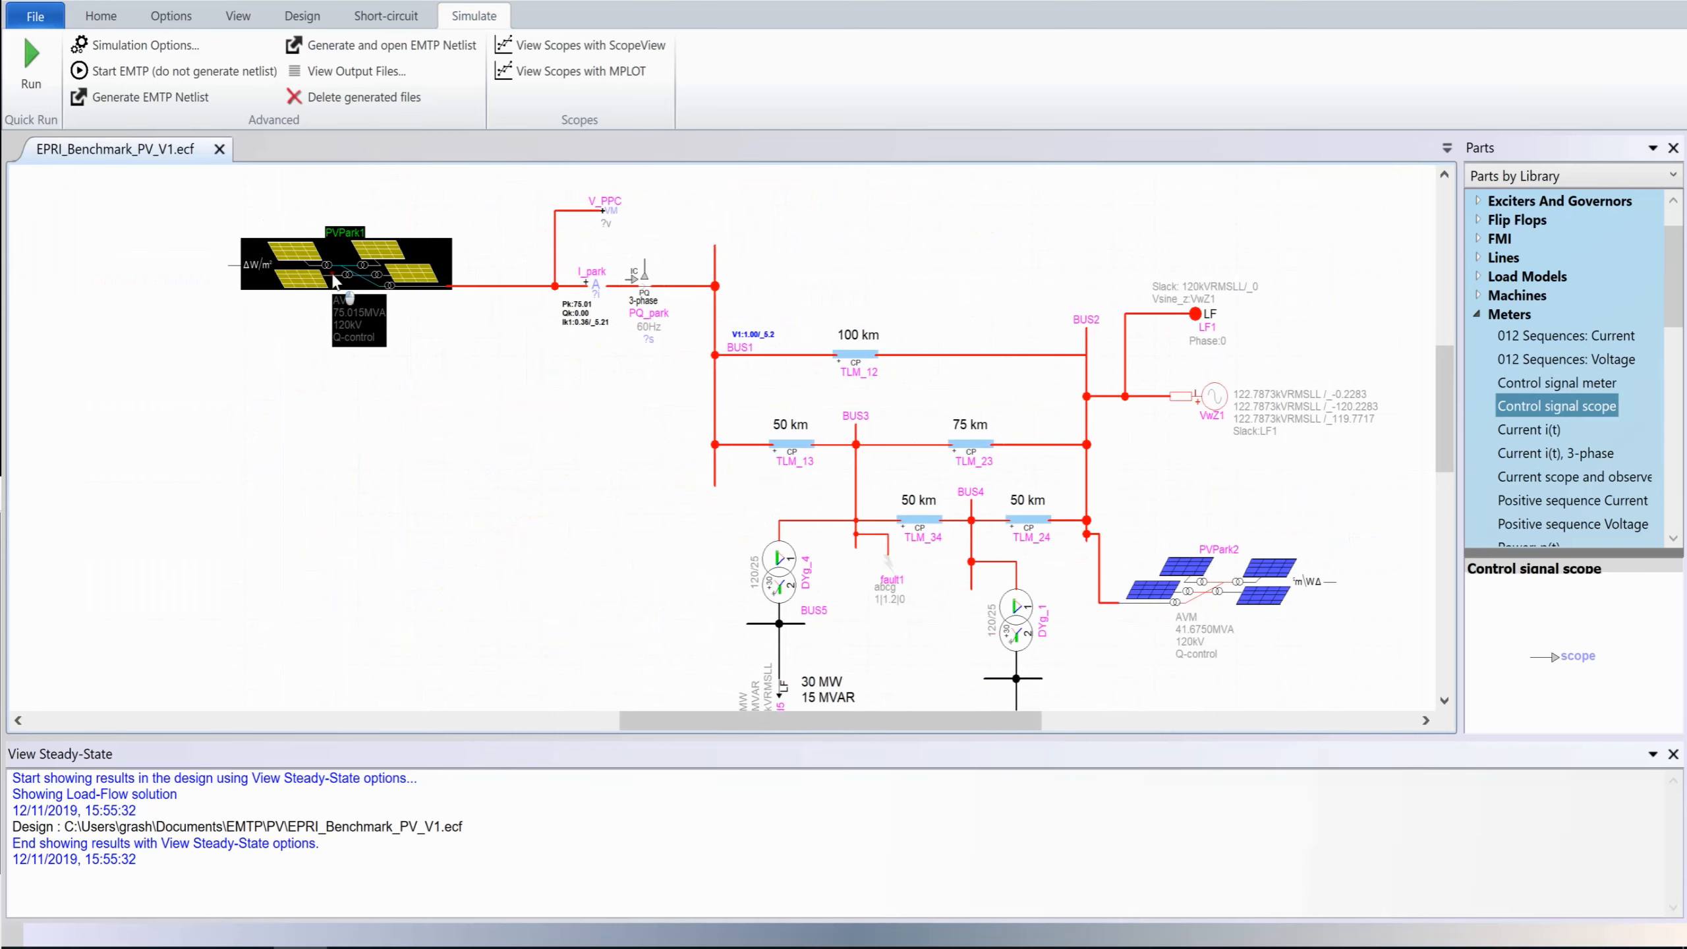
# Step: Review PVPark1's park parameters and its internal circuit, and return to the main design
pyautogui.doubleClick(334, 282)
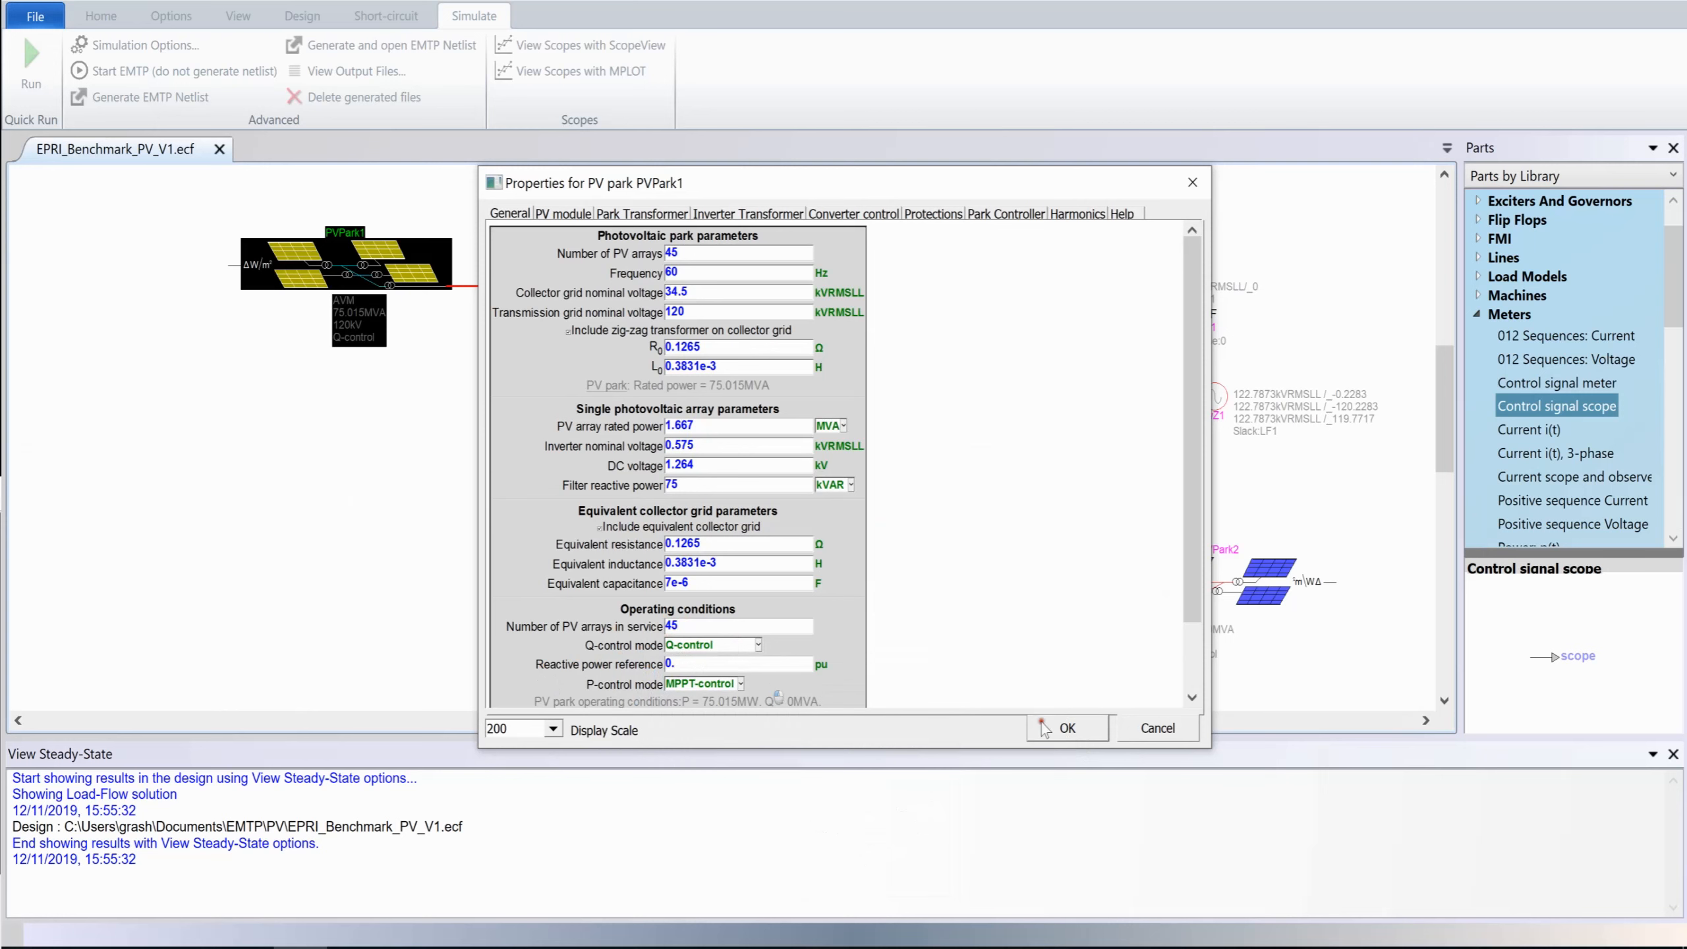
pyautogui.click(1157, 727)
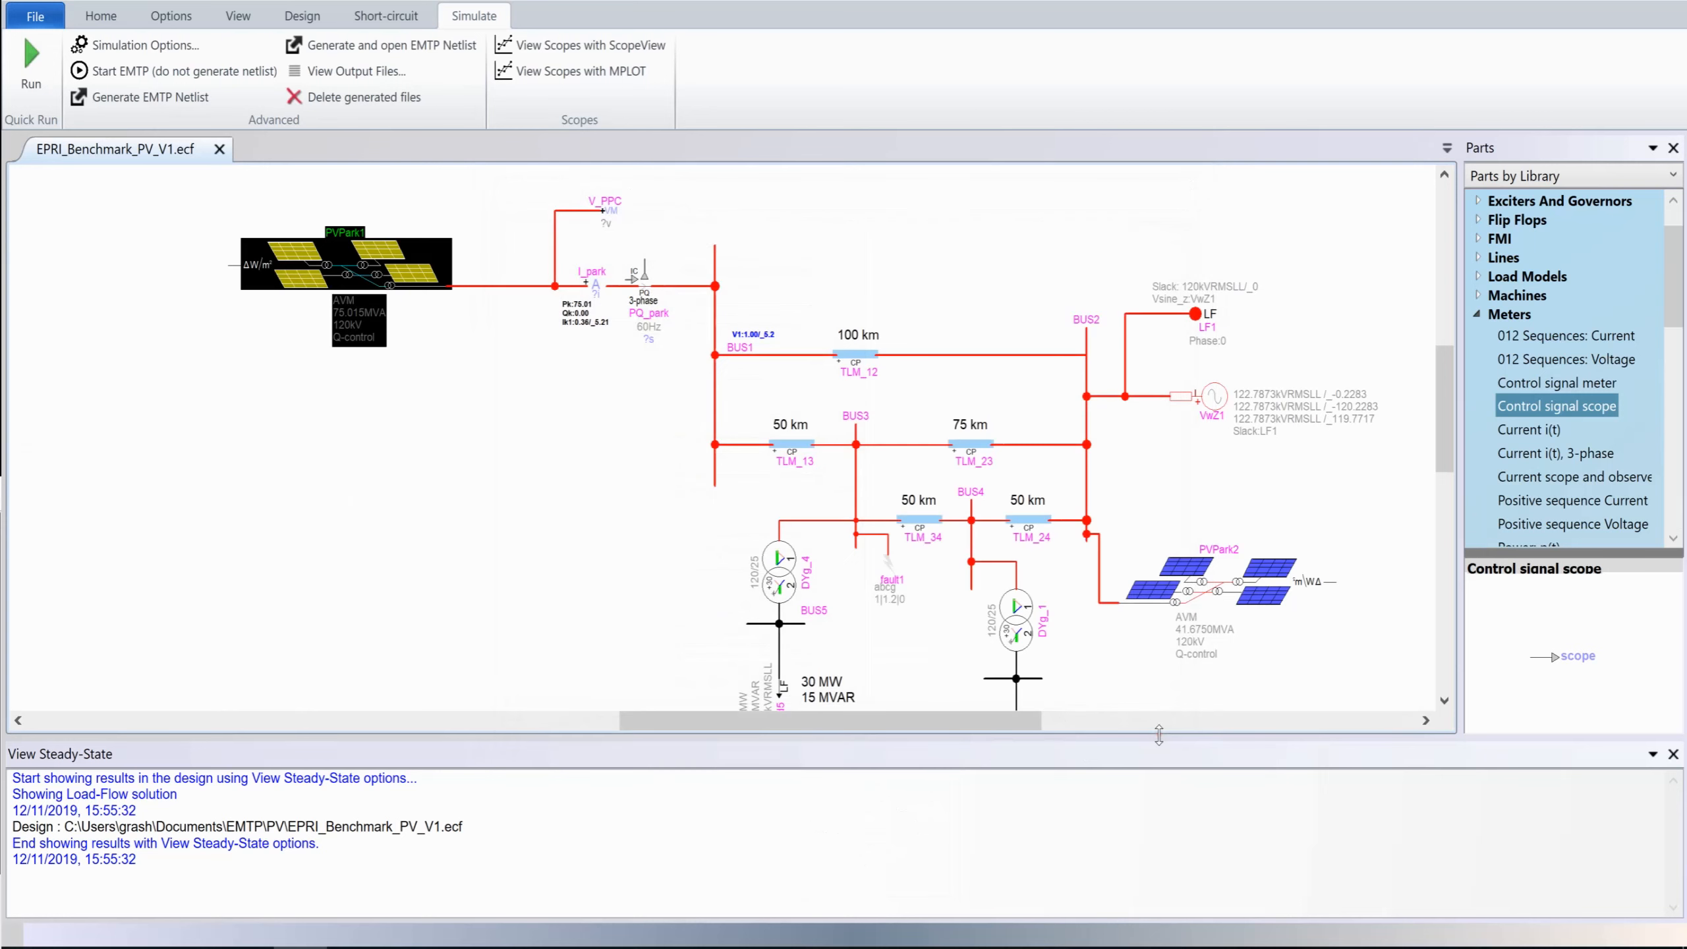
pyautogui.doubleClick(390, 275)
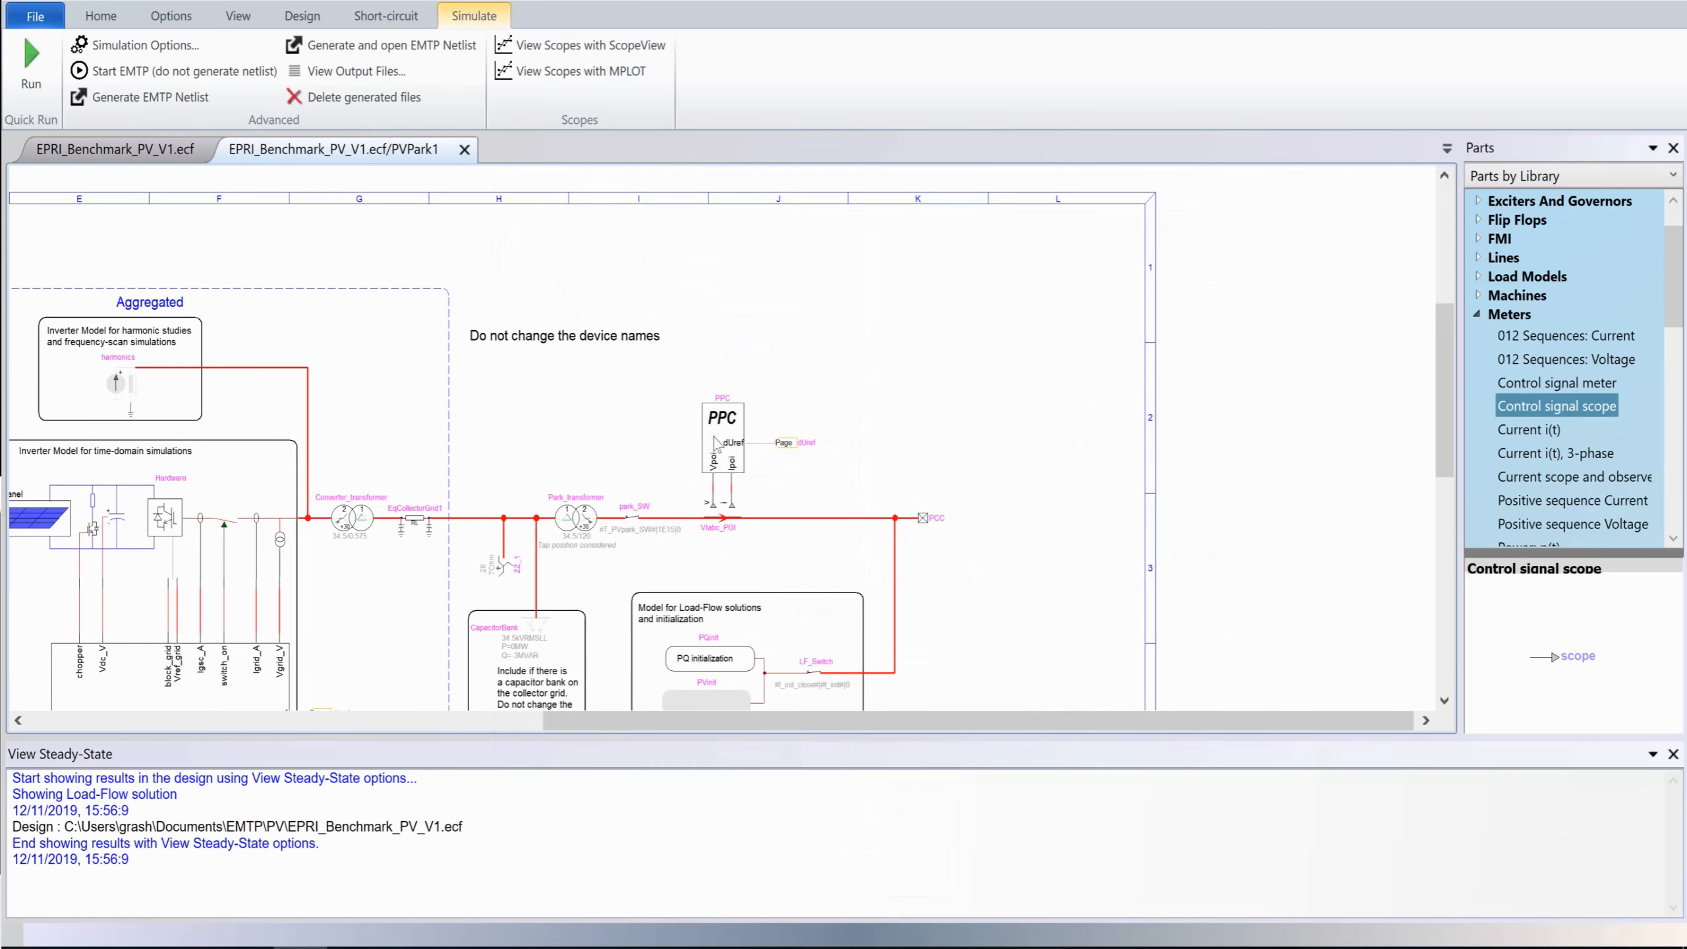
pyautogui.click(166, 154)
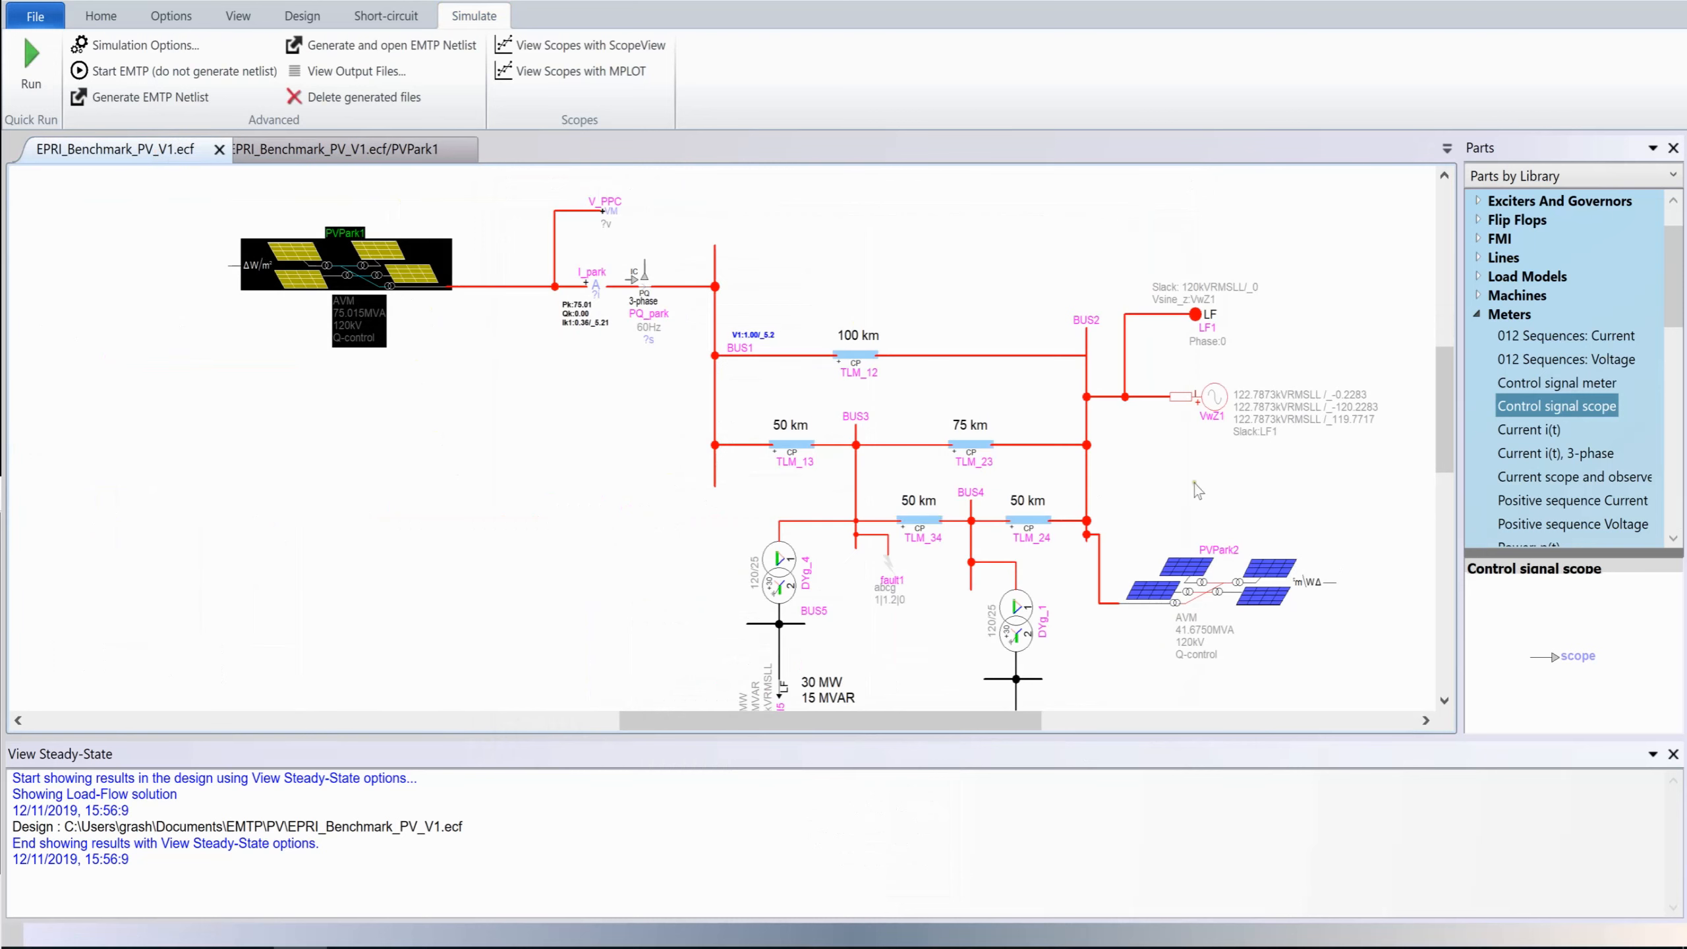
# Step: Open PVPark1's subcircuit and list the devices that share the PPC block's part type
pyautogui.doubleClick(367, 276)
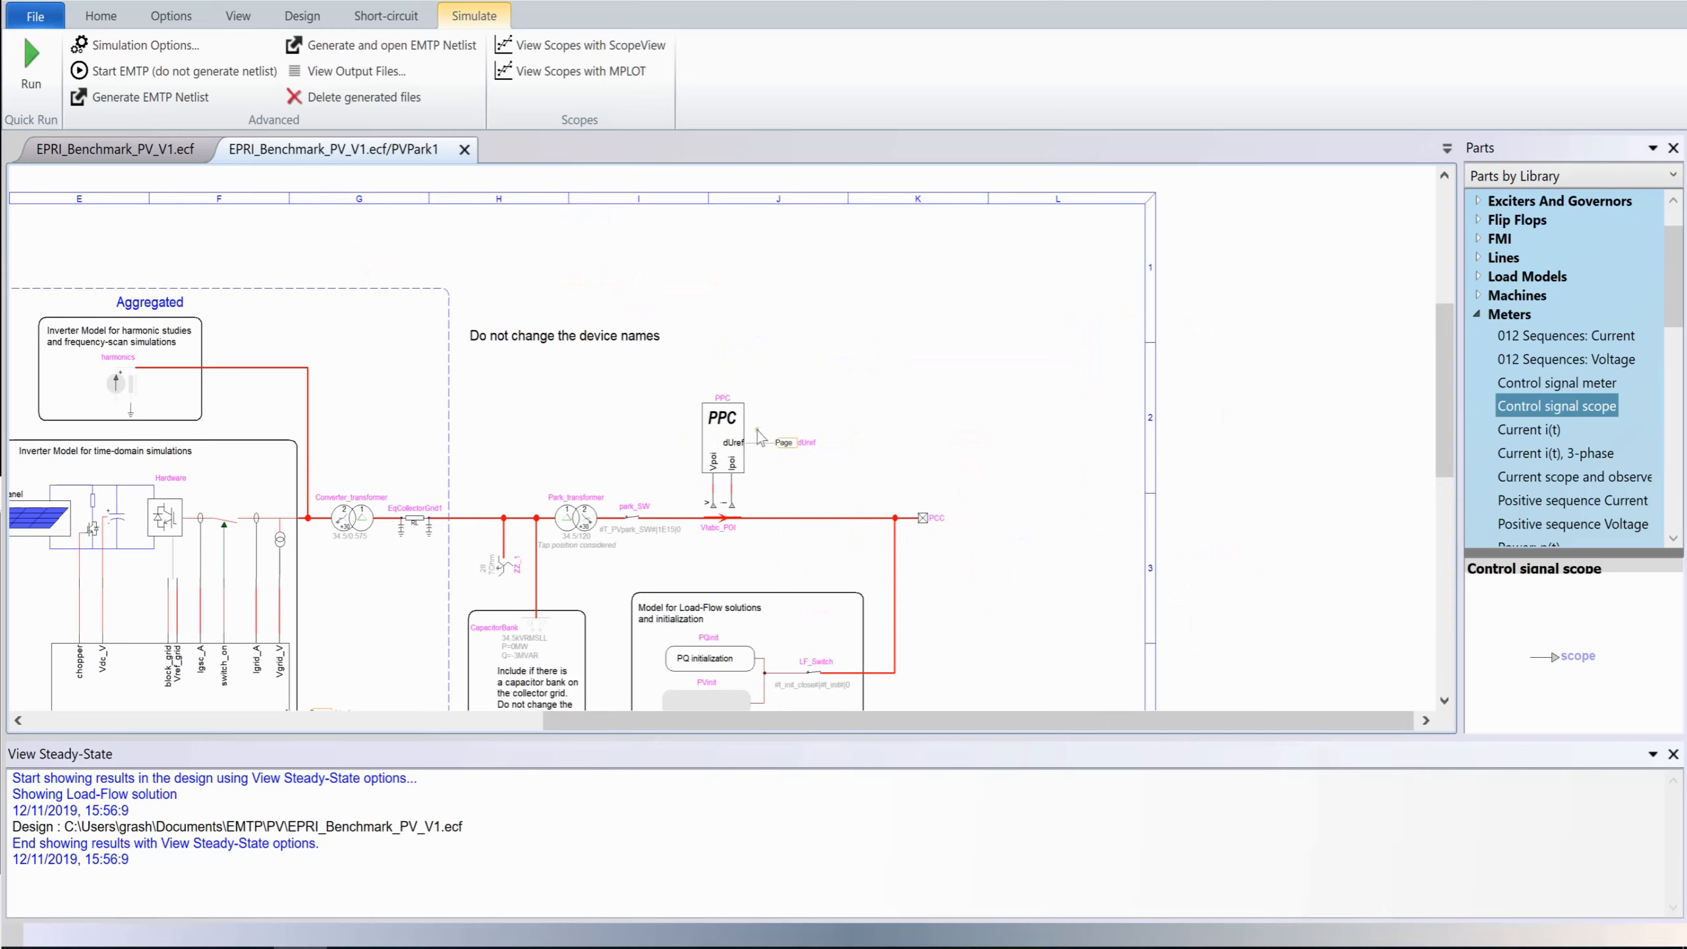
pyautogui.click(731, 447)
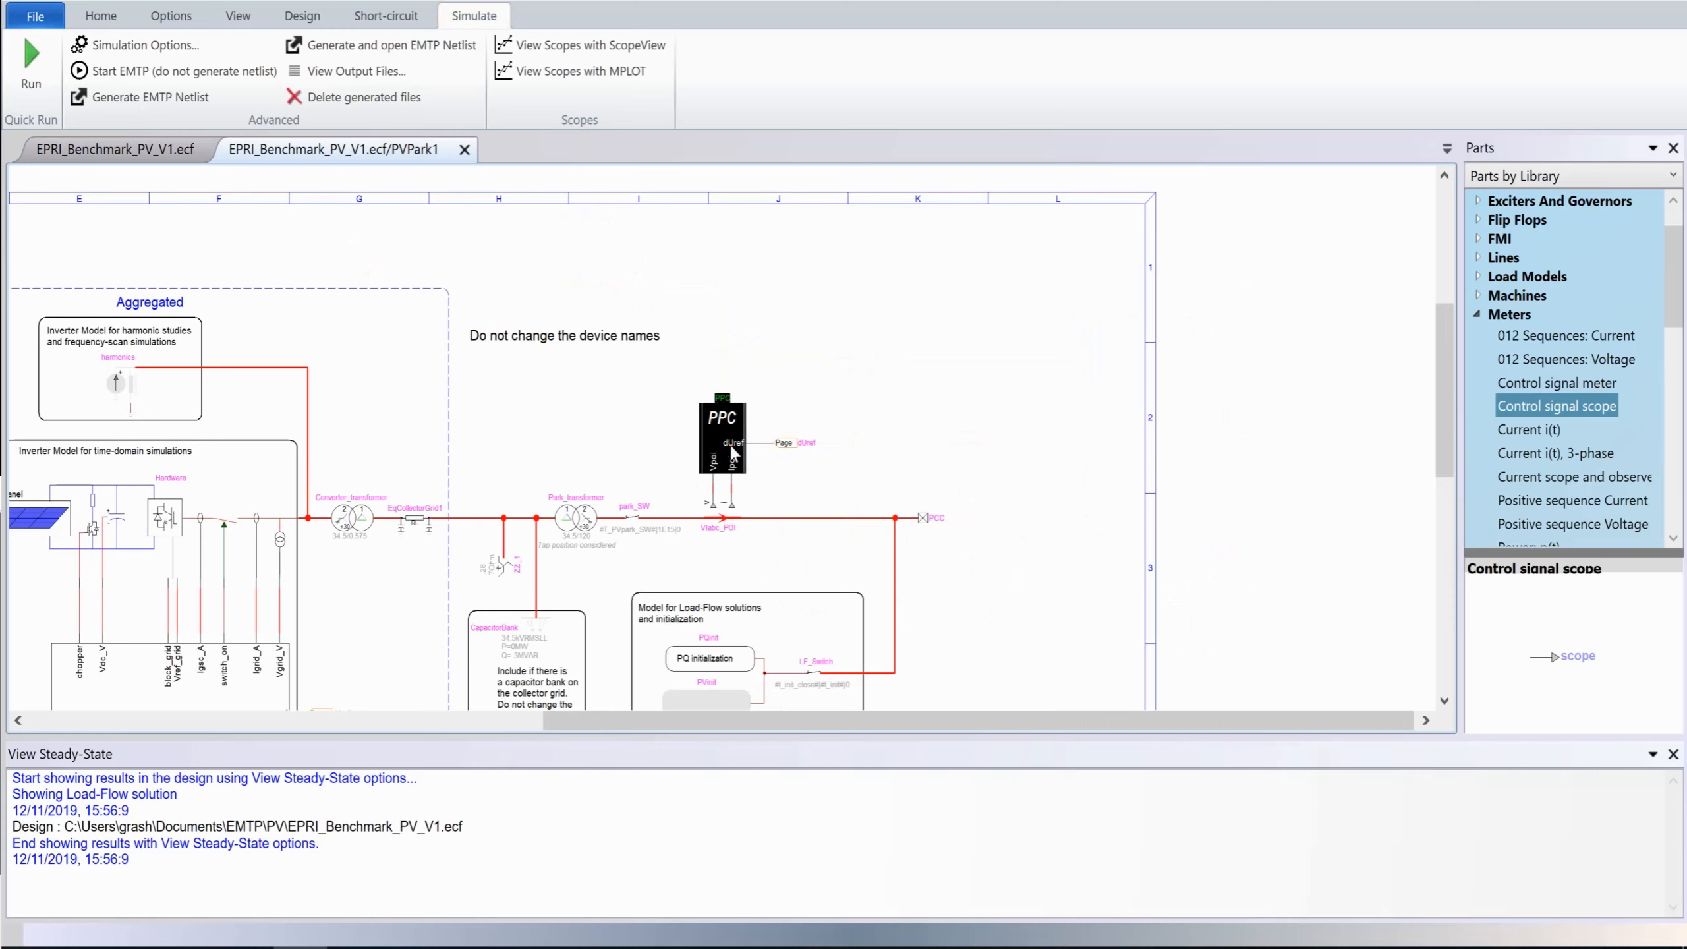
pyautogui.rightClick(729, 443)
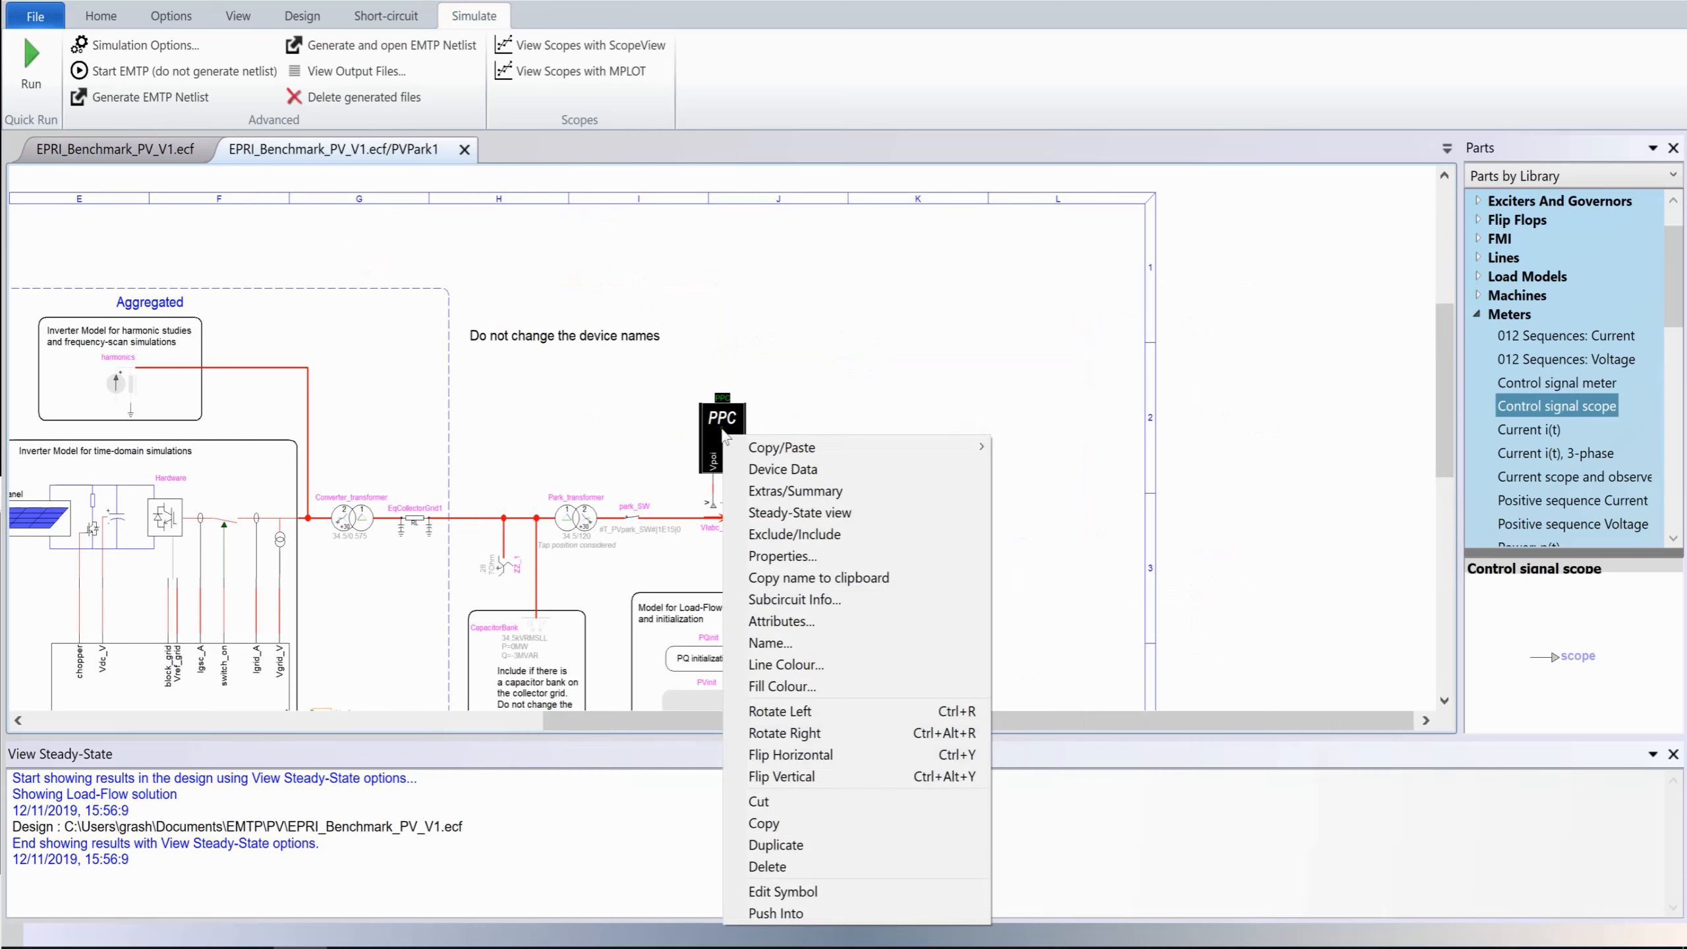
pyautogui.click(789, 556)
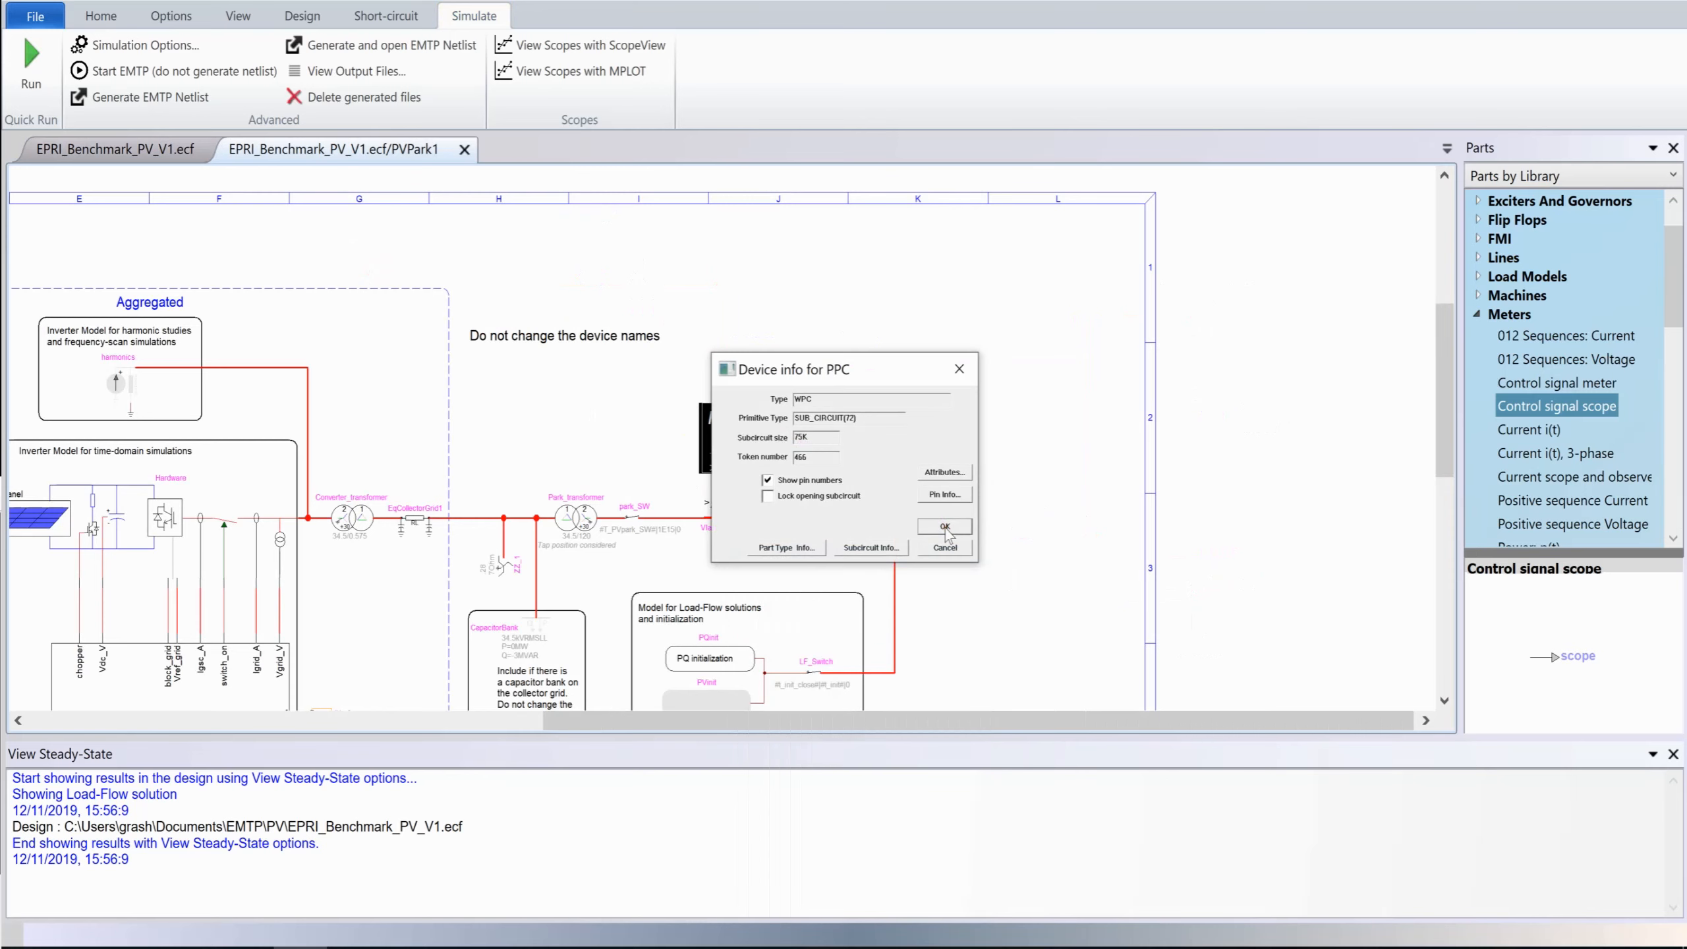
pyautogui.click(785, 548)
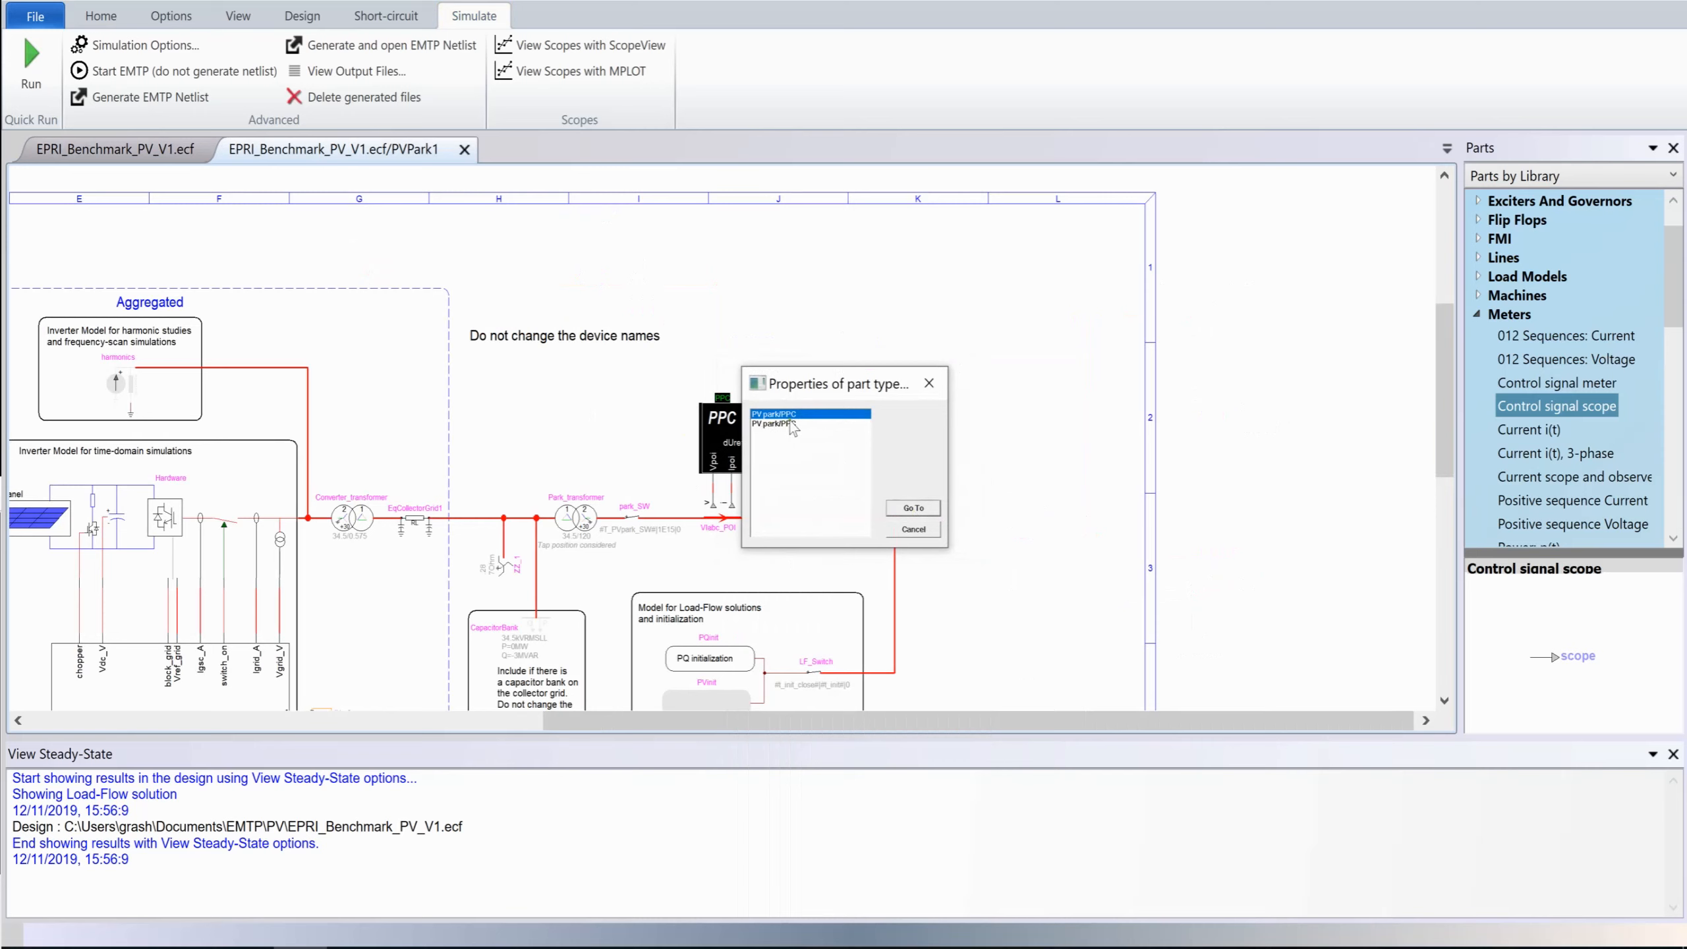
pyautogui.click(929, 385)
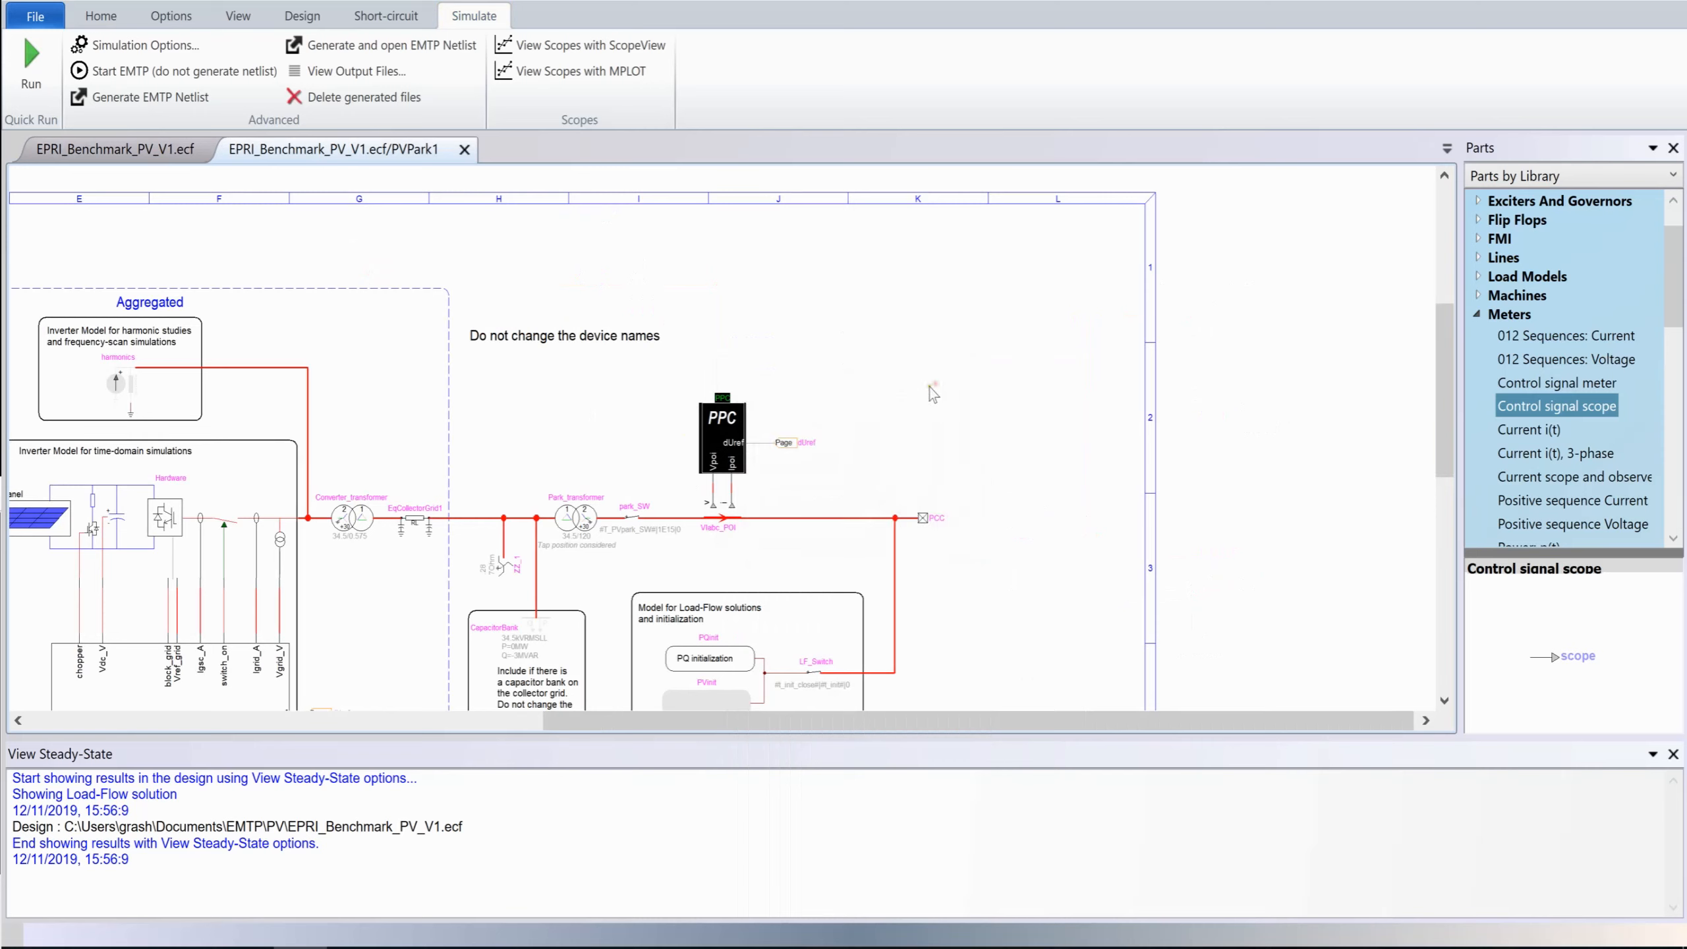
# Step: Make PVPark1's PPC block a unique type definition in its subcircuit properties
pyautogui.rightClick(714, 438)
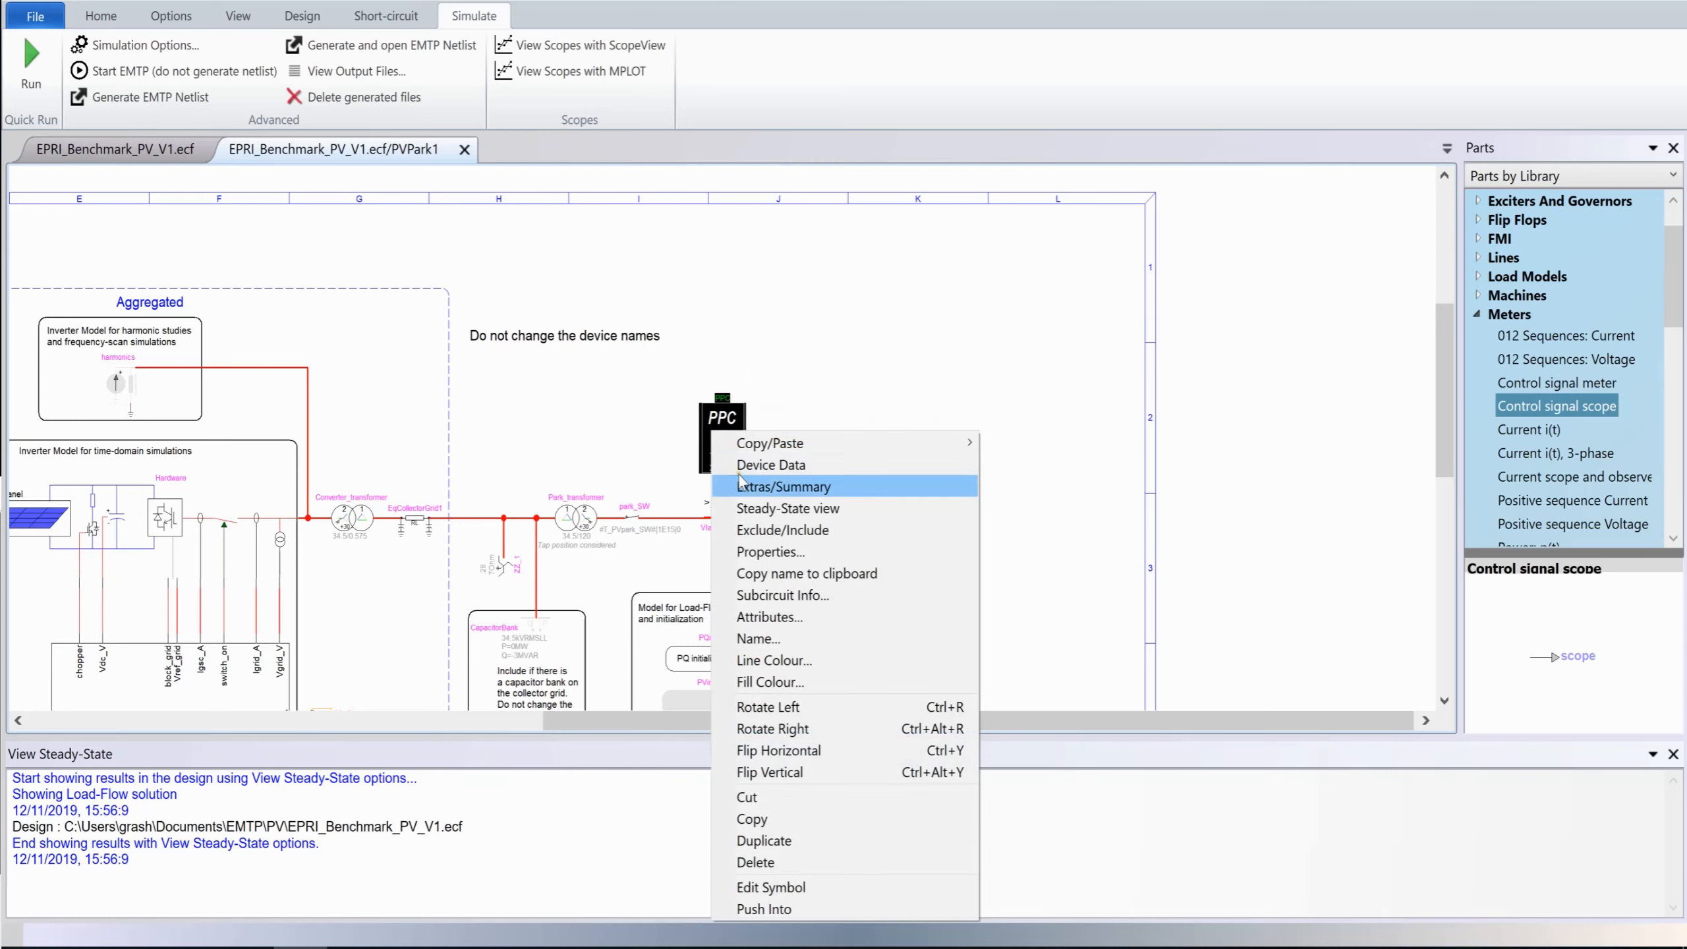
pyautogui.click(782, 595)
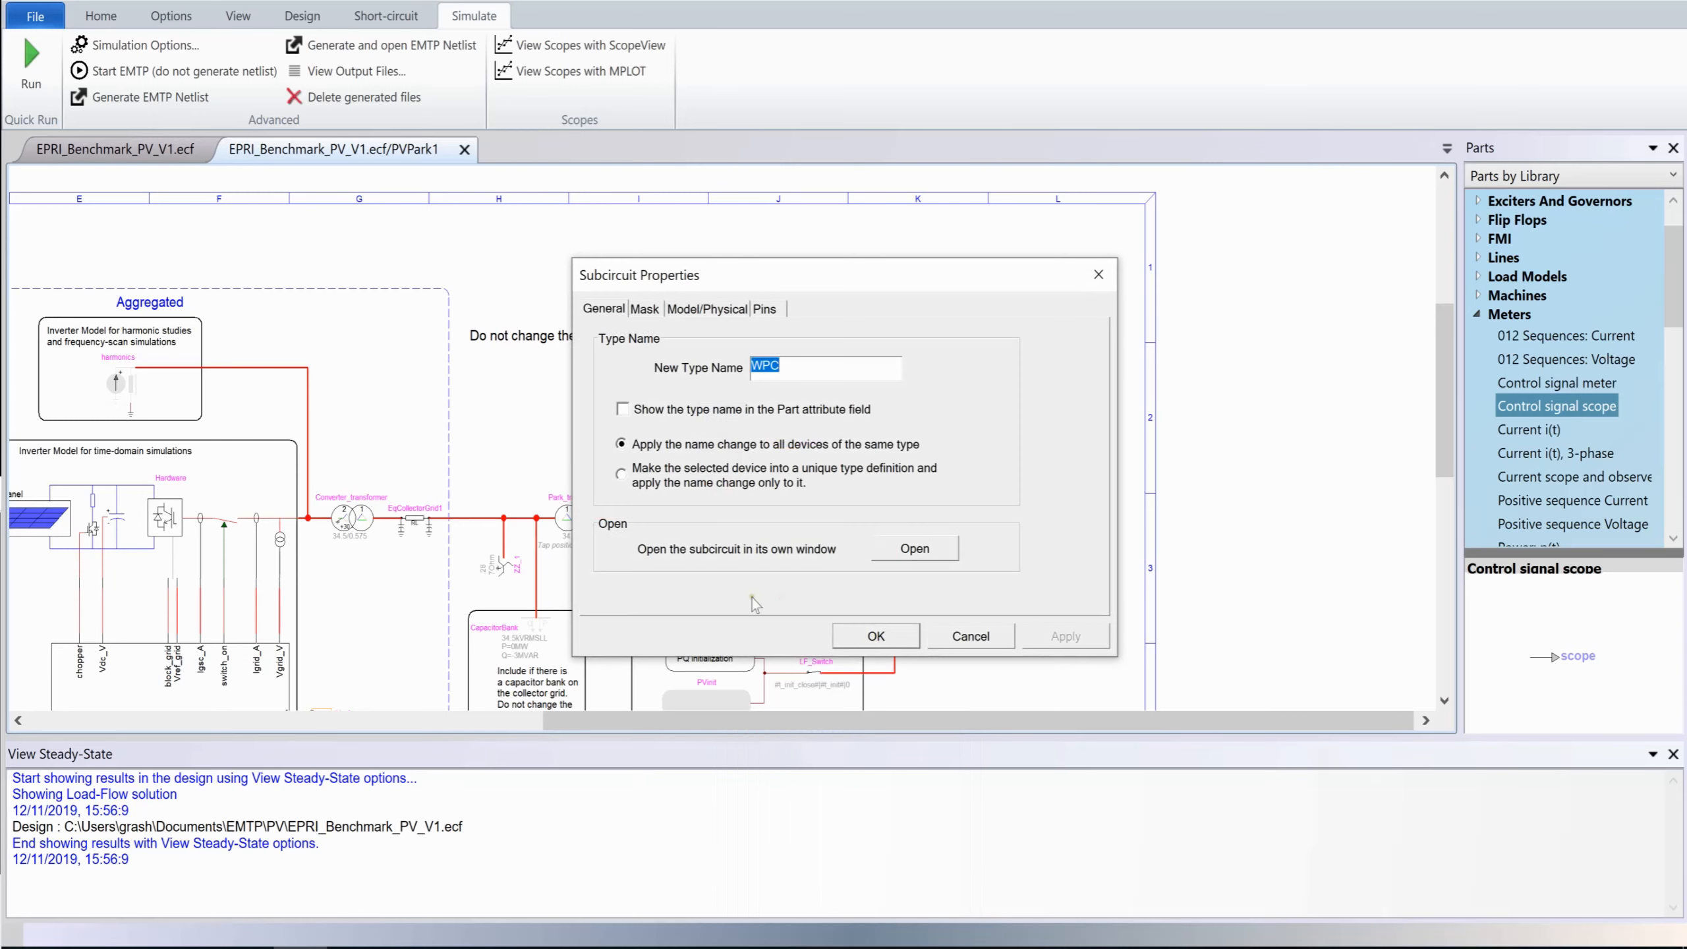
pyautogui.click(626, 474)
pyautogui.click(888, 635)
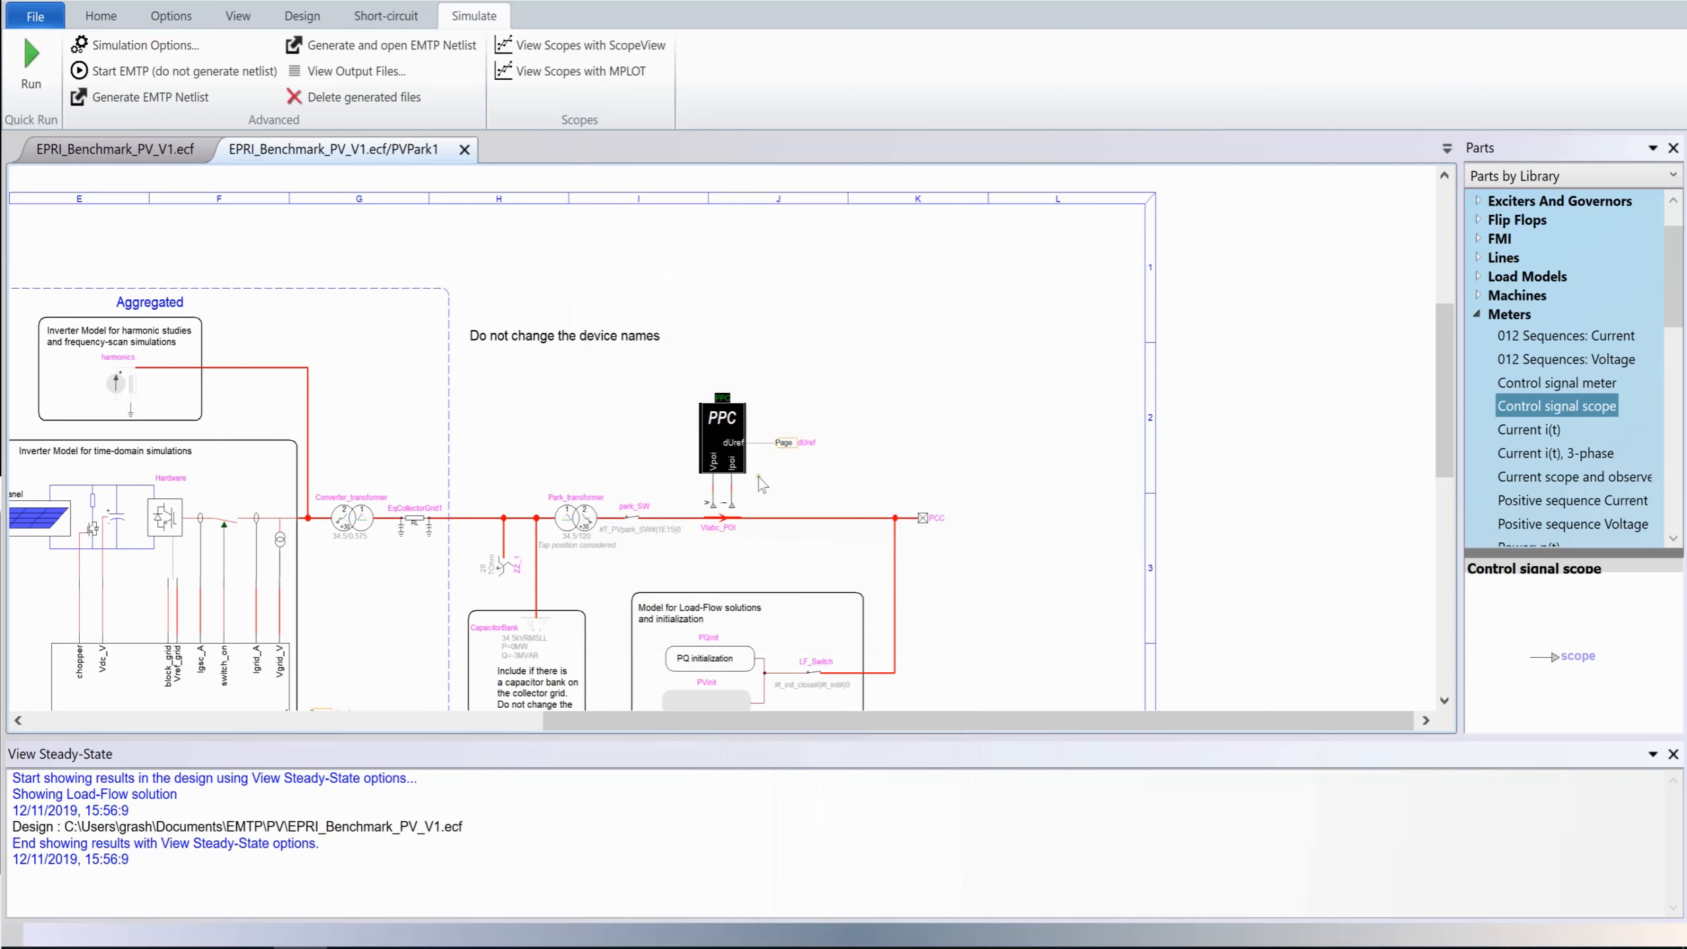
# Step: Open the PPC subcircuit and move the Qref page connector farther from the selector in Outer Q-Control, lengthening its wire
pyautogui.doubleClick(728, 430)
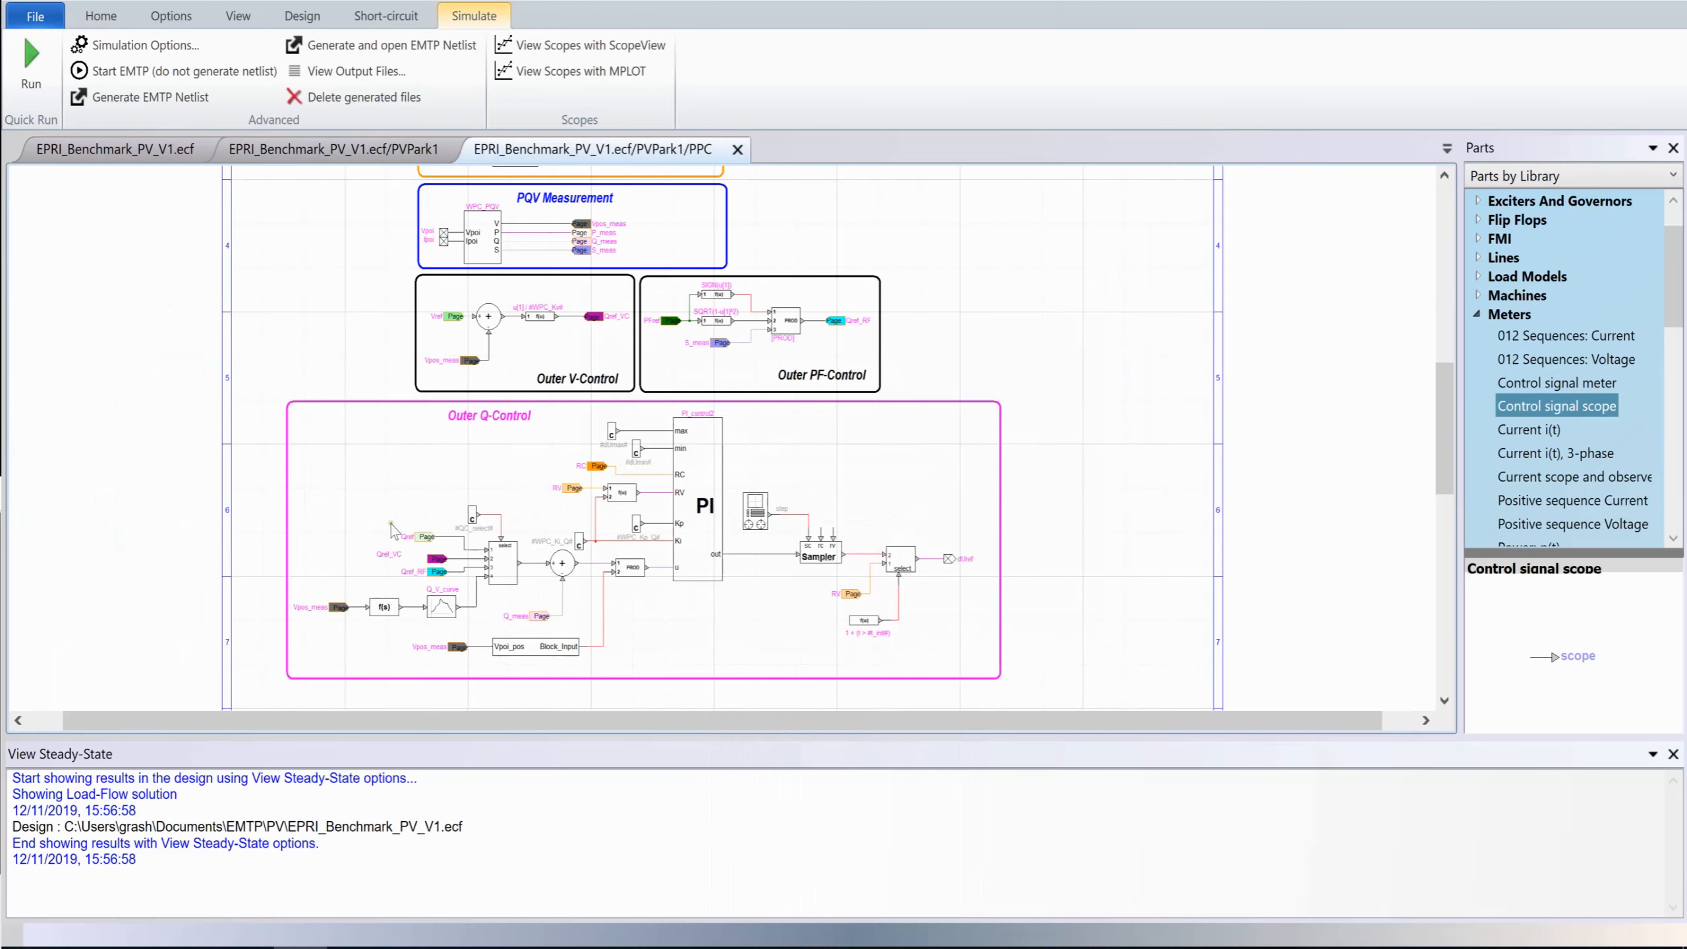
pyautogui.scroll(3, 438, 530)
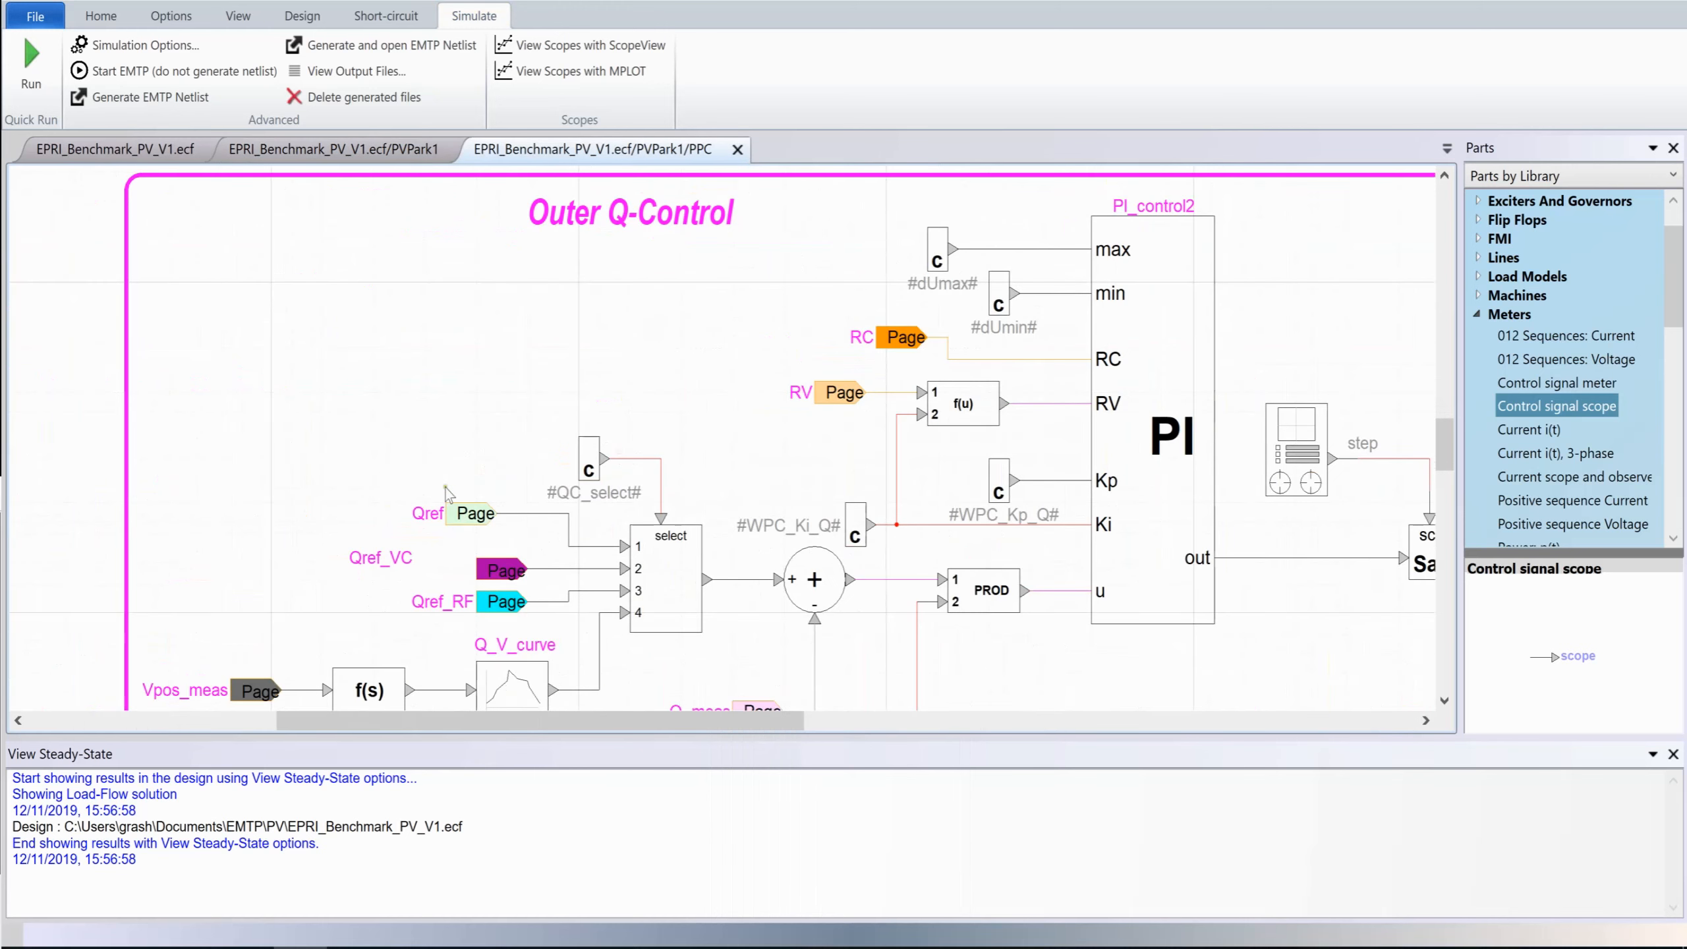
pyautogui.click(401, 510)
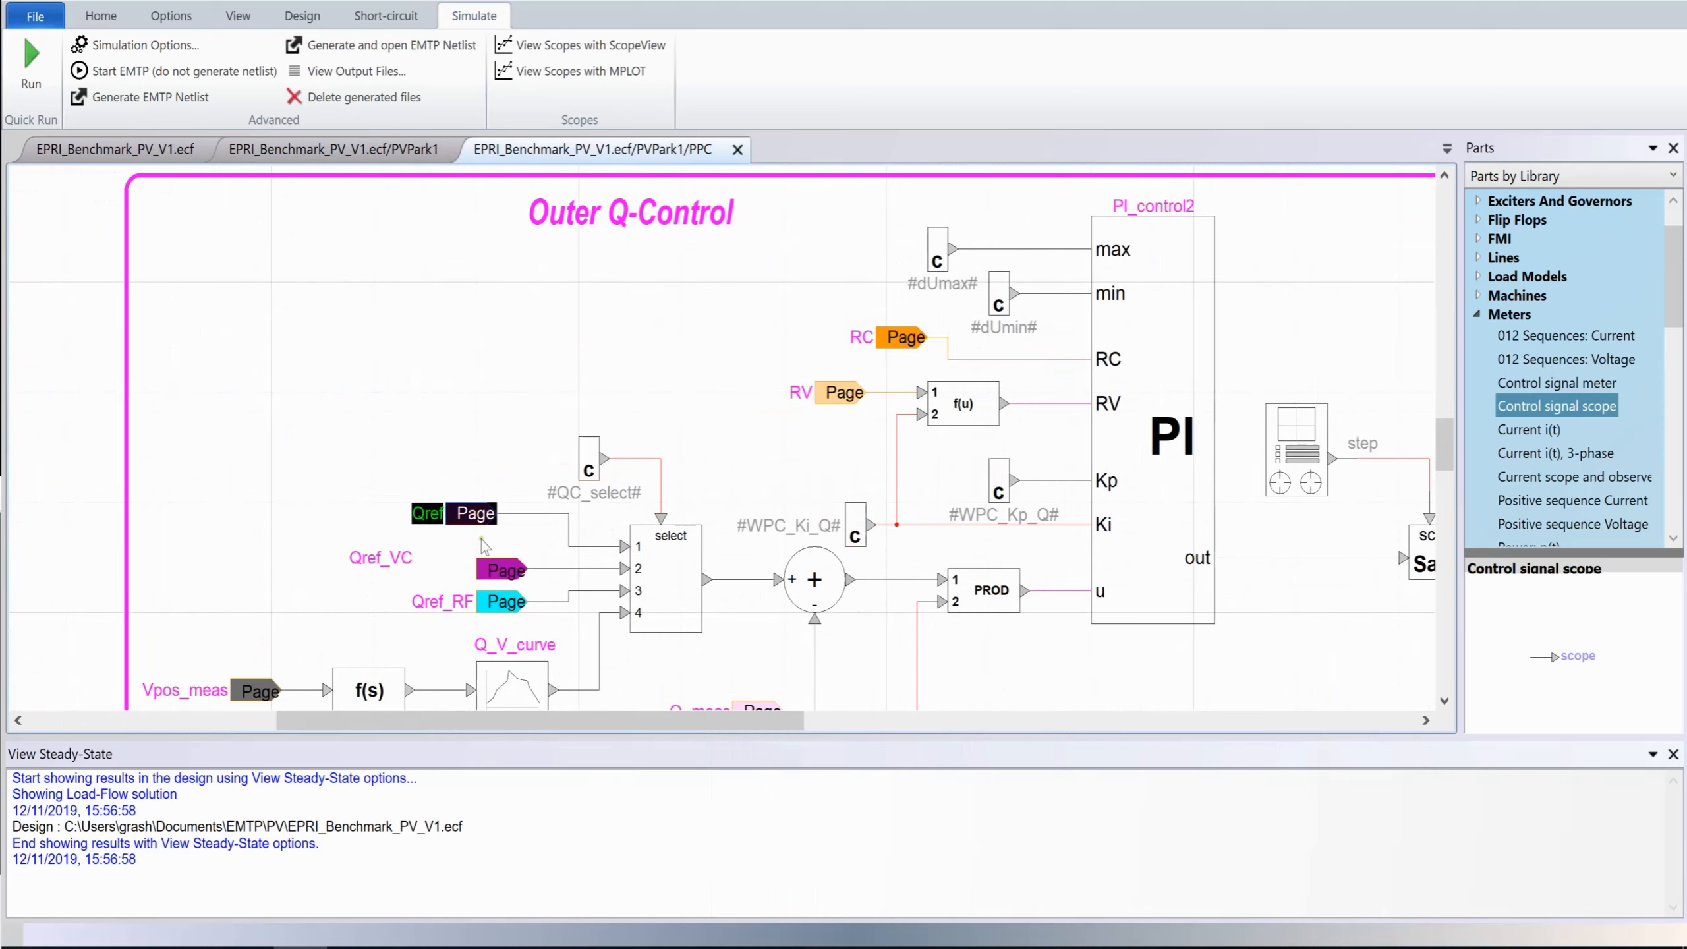
pyautogui.moveTo(469, 528); pyautogui.dragTo(377, 528)
pyautogui.click(385, 527)
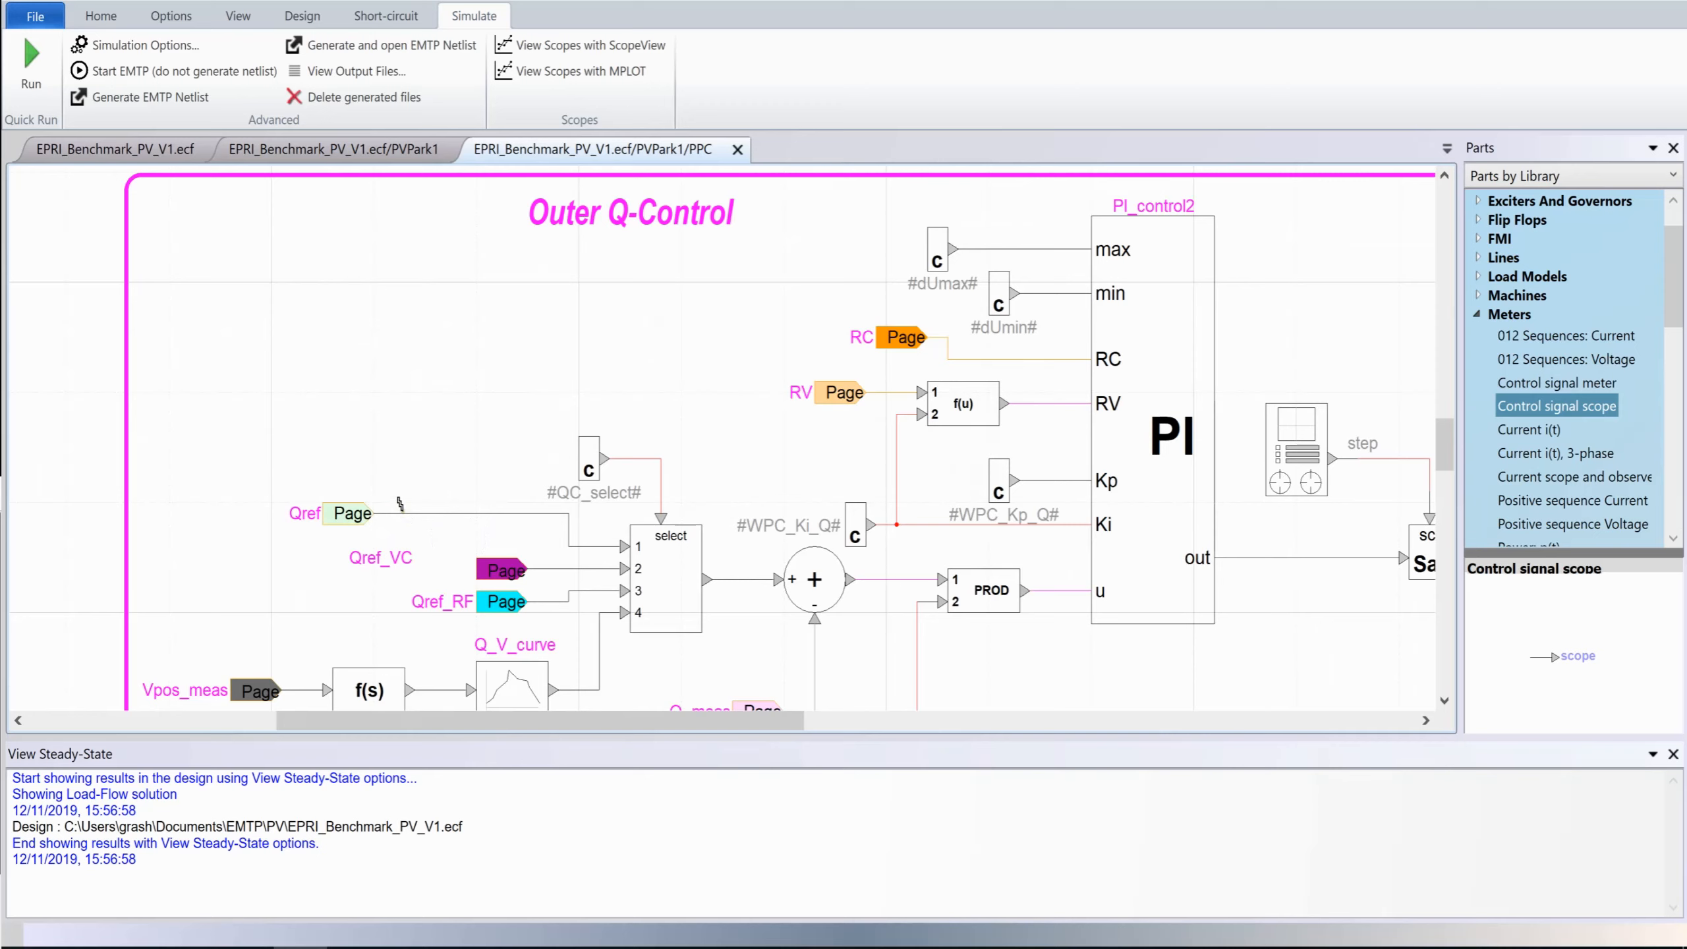
# Step: Cut the wire between Qref and the selector and insert a sum block from the Control library there
pyautogui.click(400, 511)
pyautogui.click(1475, 317)
pyautogui.scroll(1, 1477, 355)
pyautogui.click(1477, 205)
pyautogui.scroll(-3, 1511, 362)
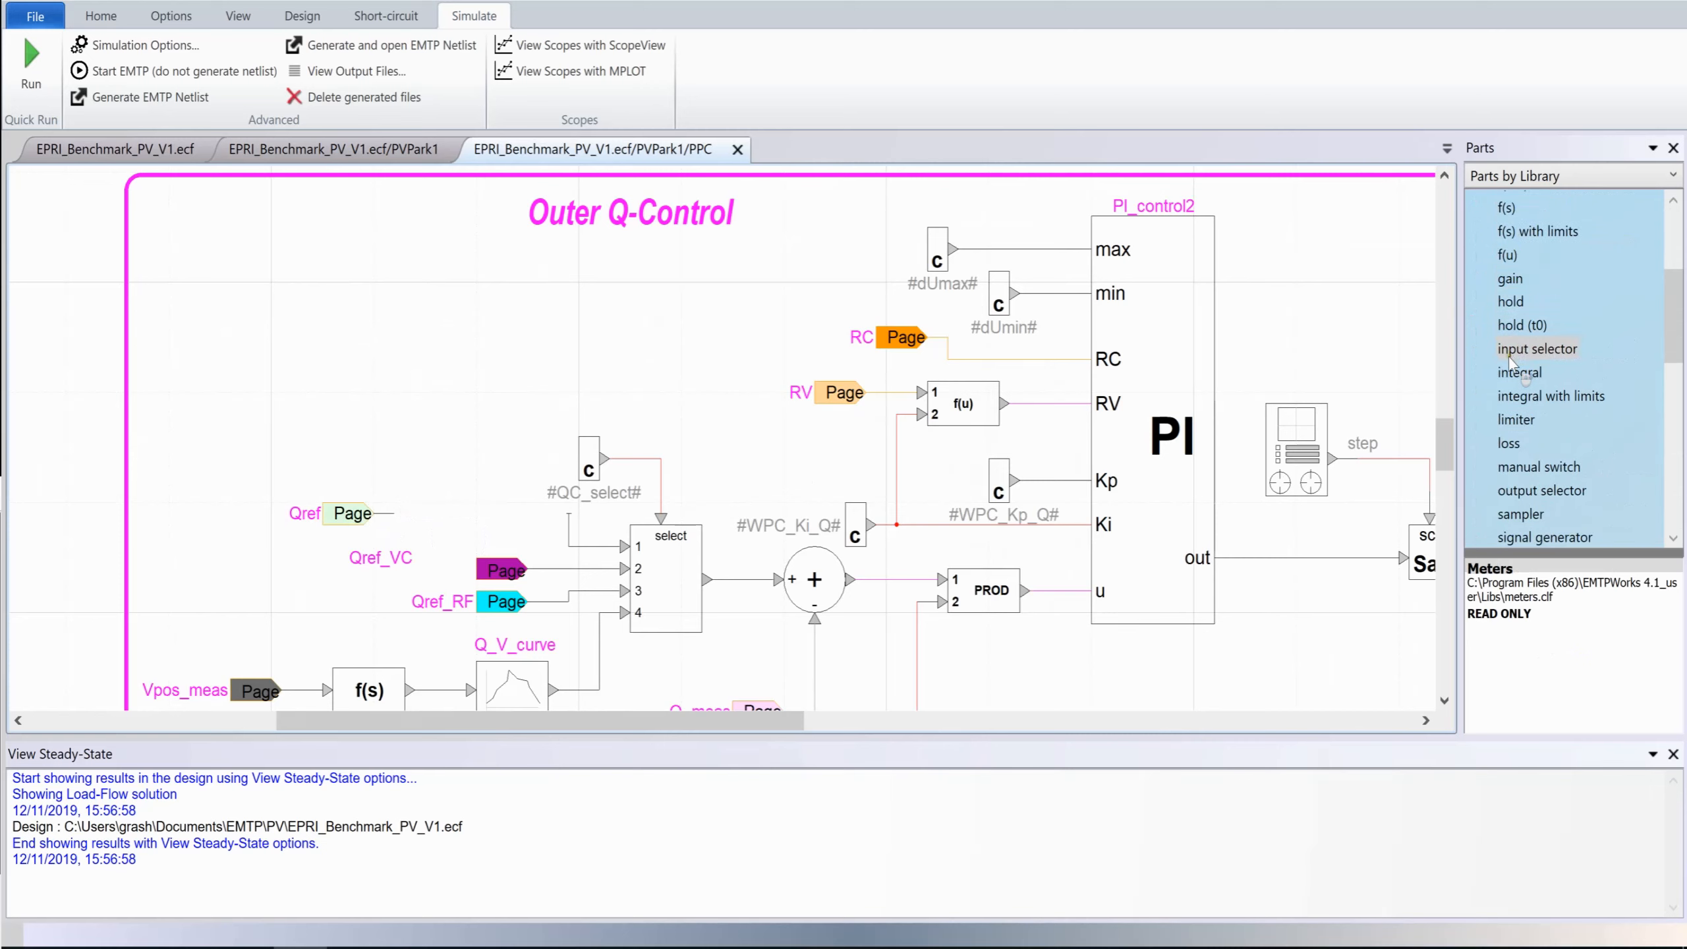
pyautogui.scroll(-3, 1521, 352)
pyautogui.moveTo(1509, 381); pyautogui.dragTo(512, 495)
# Step: Flip the new sum block so its second input faces up, and set both input signs to plus
pyautogui.hotkey('ctrl', 'f')
pyautogui.doubleClick(508, 511)
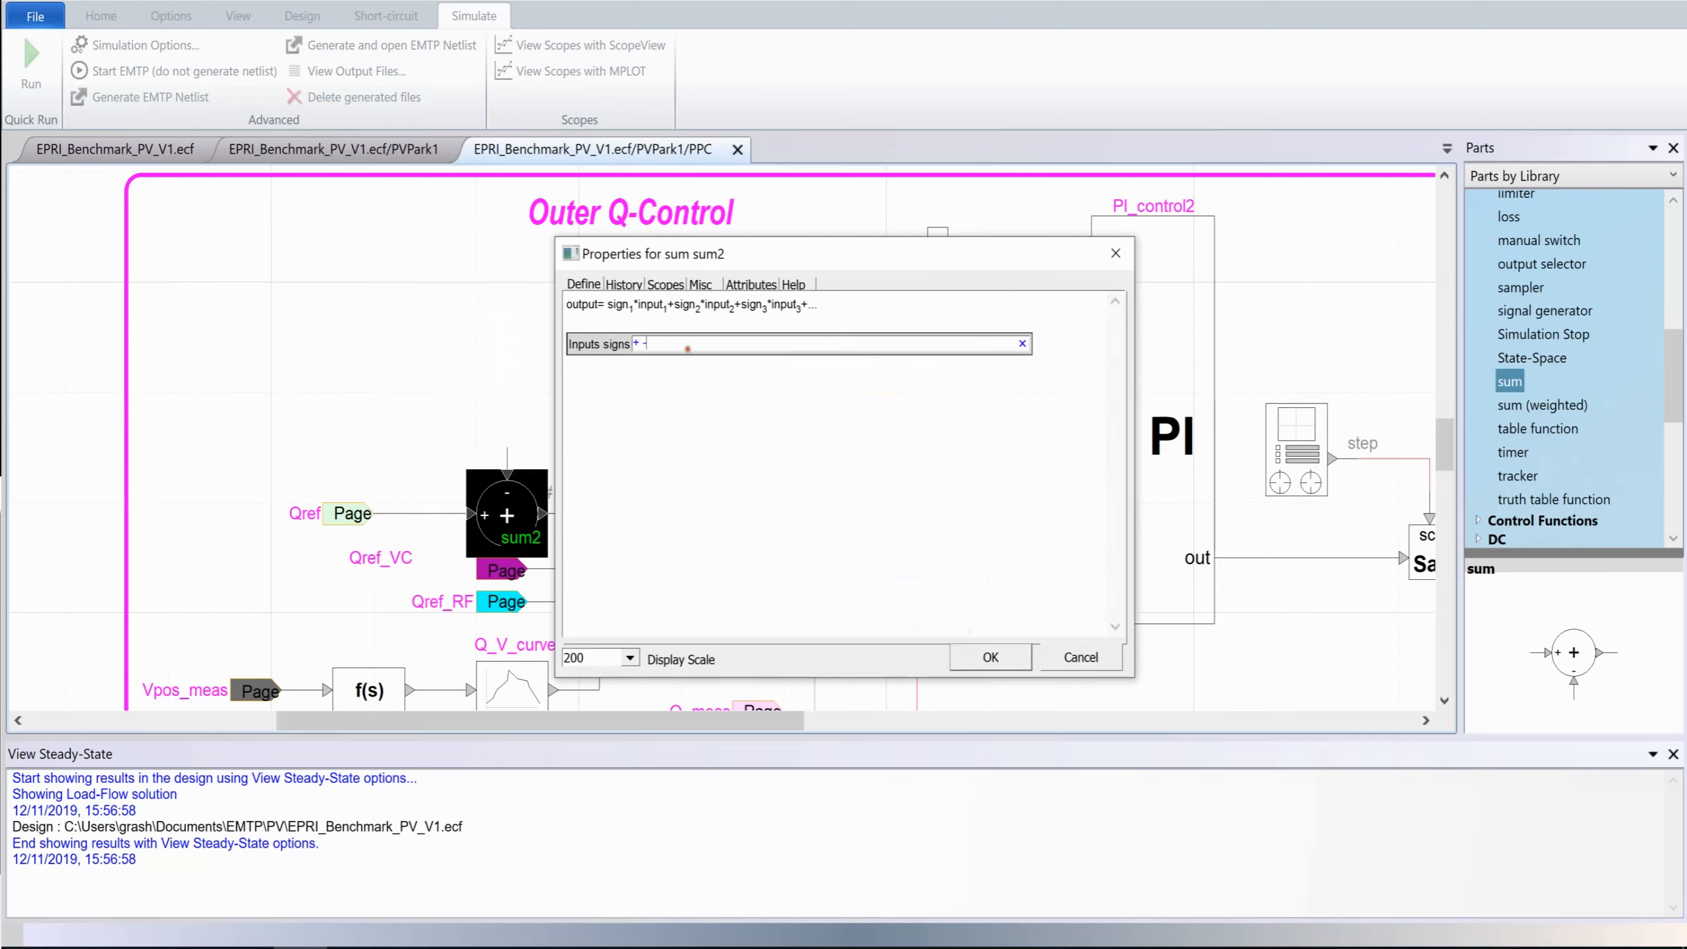
pyautogui.press('Return')
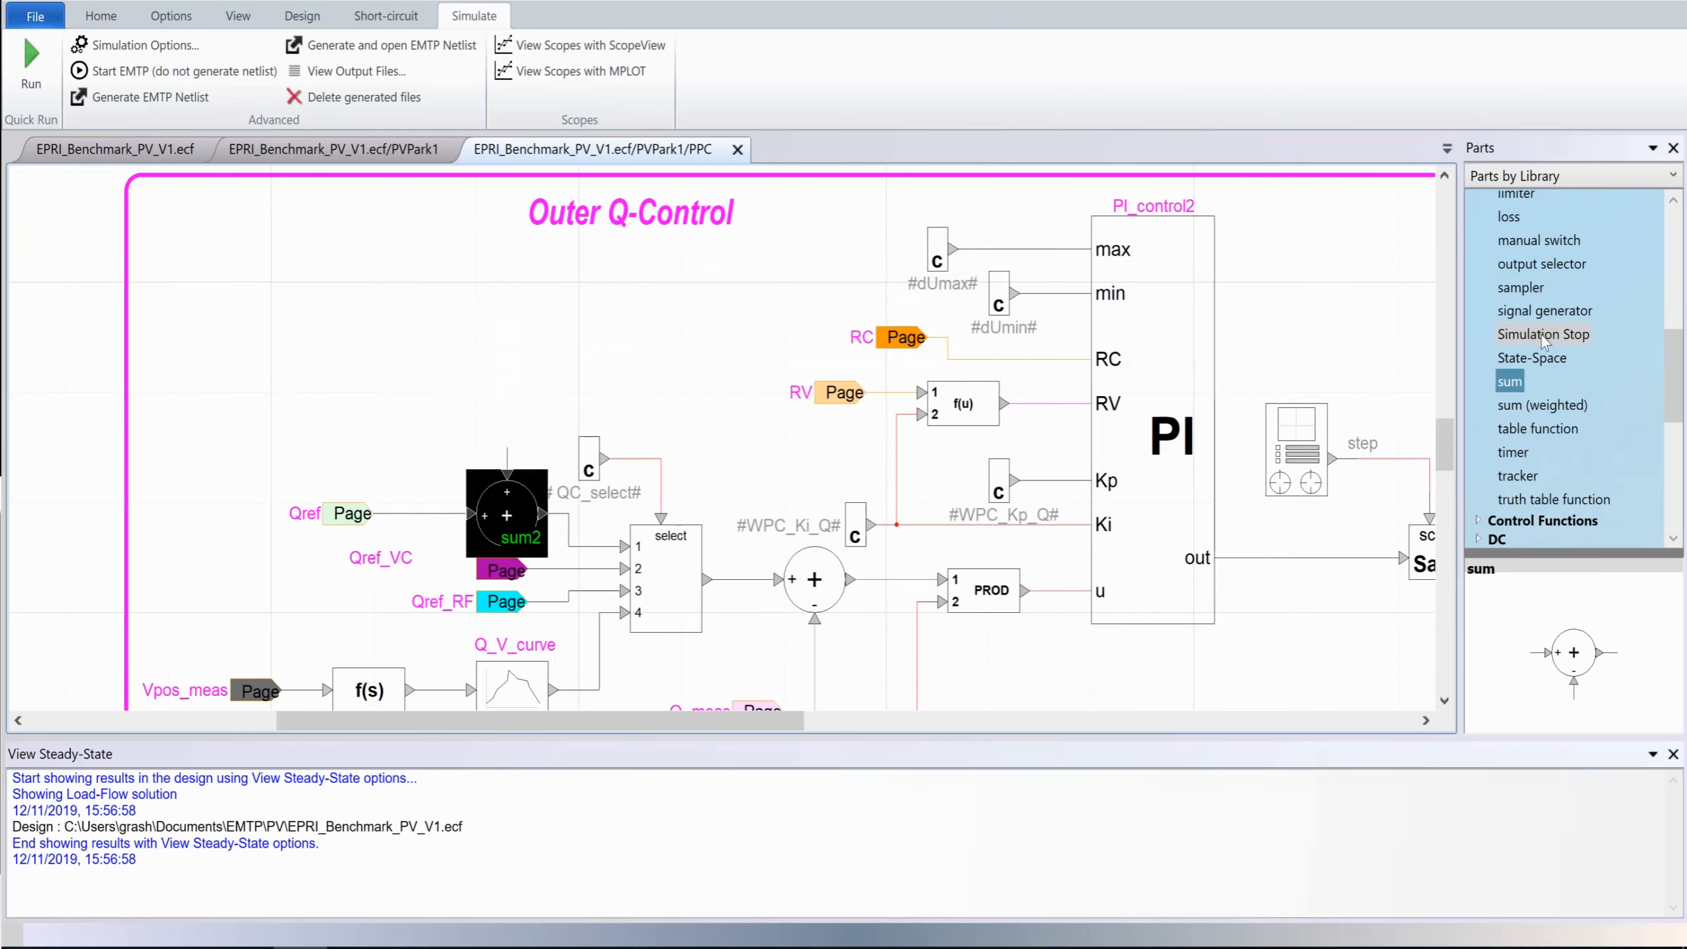
# Step: Connect a signal generator to the new sum's upper input and define a step with amplitude 0.1, width 1e5 and a time shift
pyautogui.moveTo(1537, 325); pyautogui.dragTo(507, 465)
pyautogui.doubleClick(353, 366)
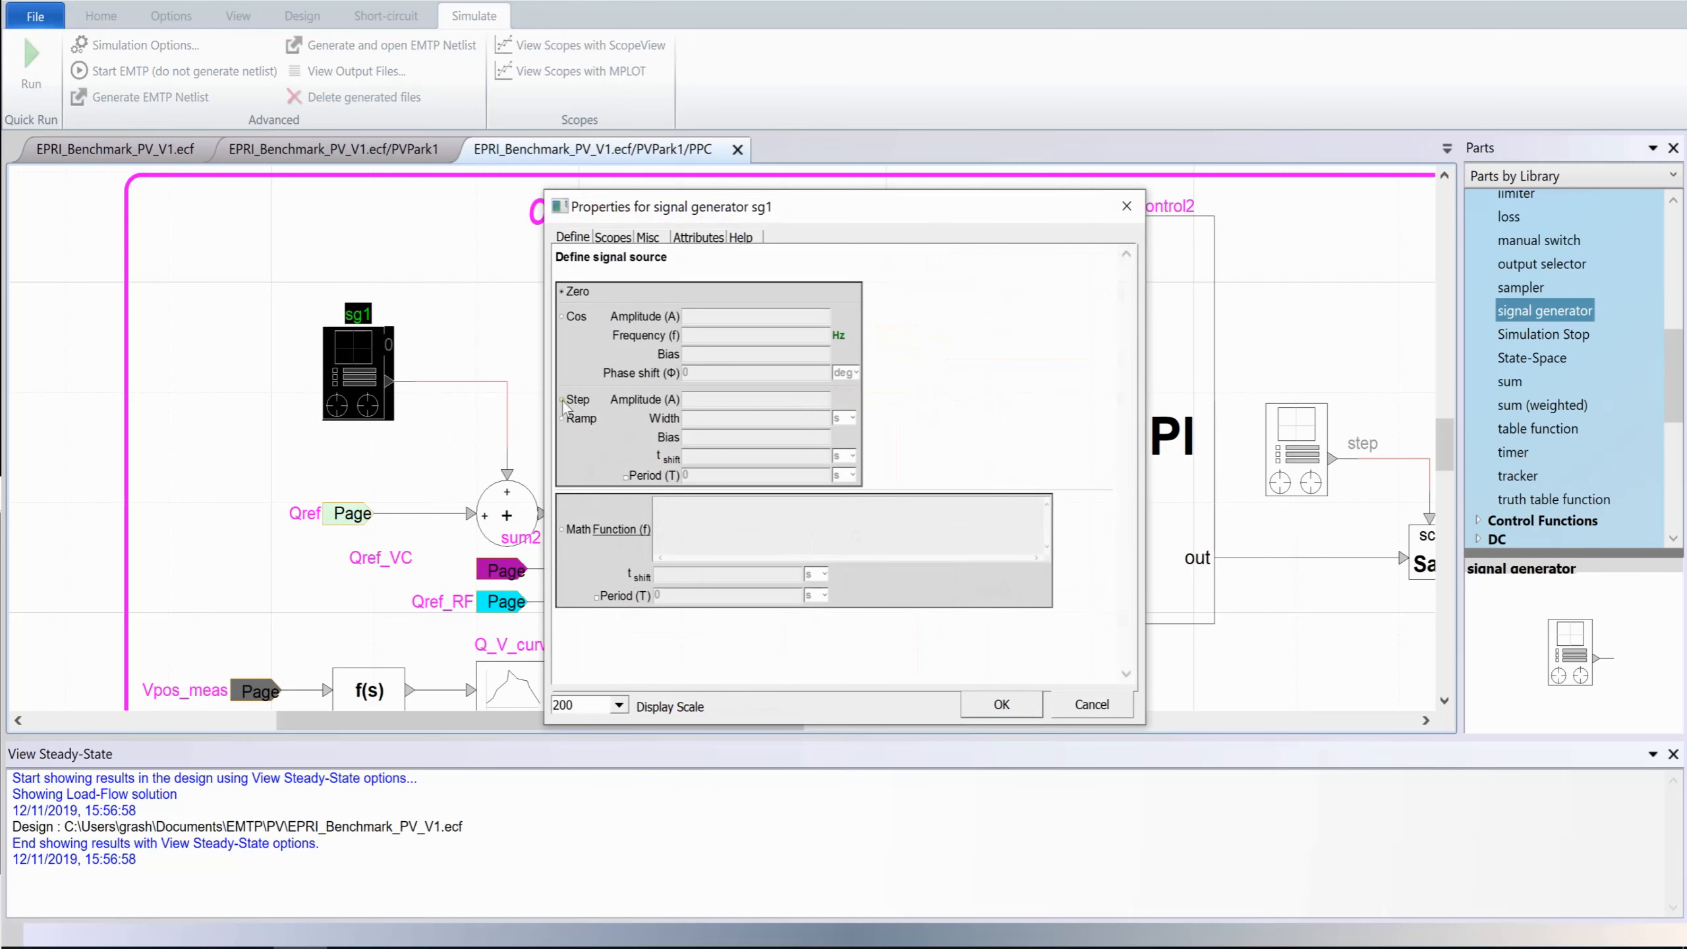
pyautogui.click(562, 409)
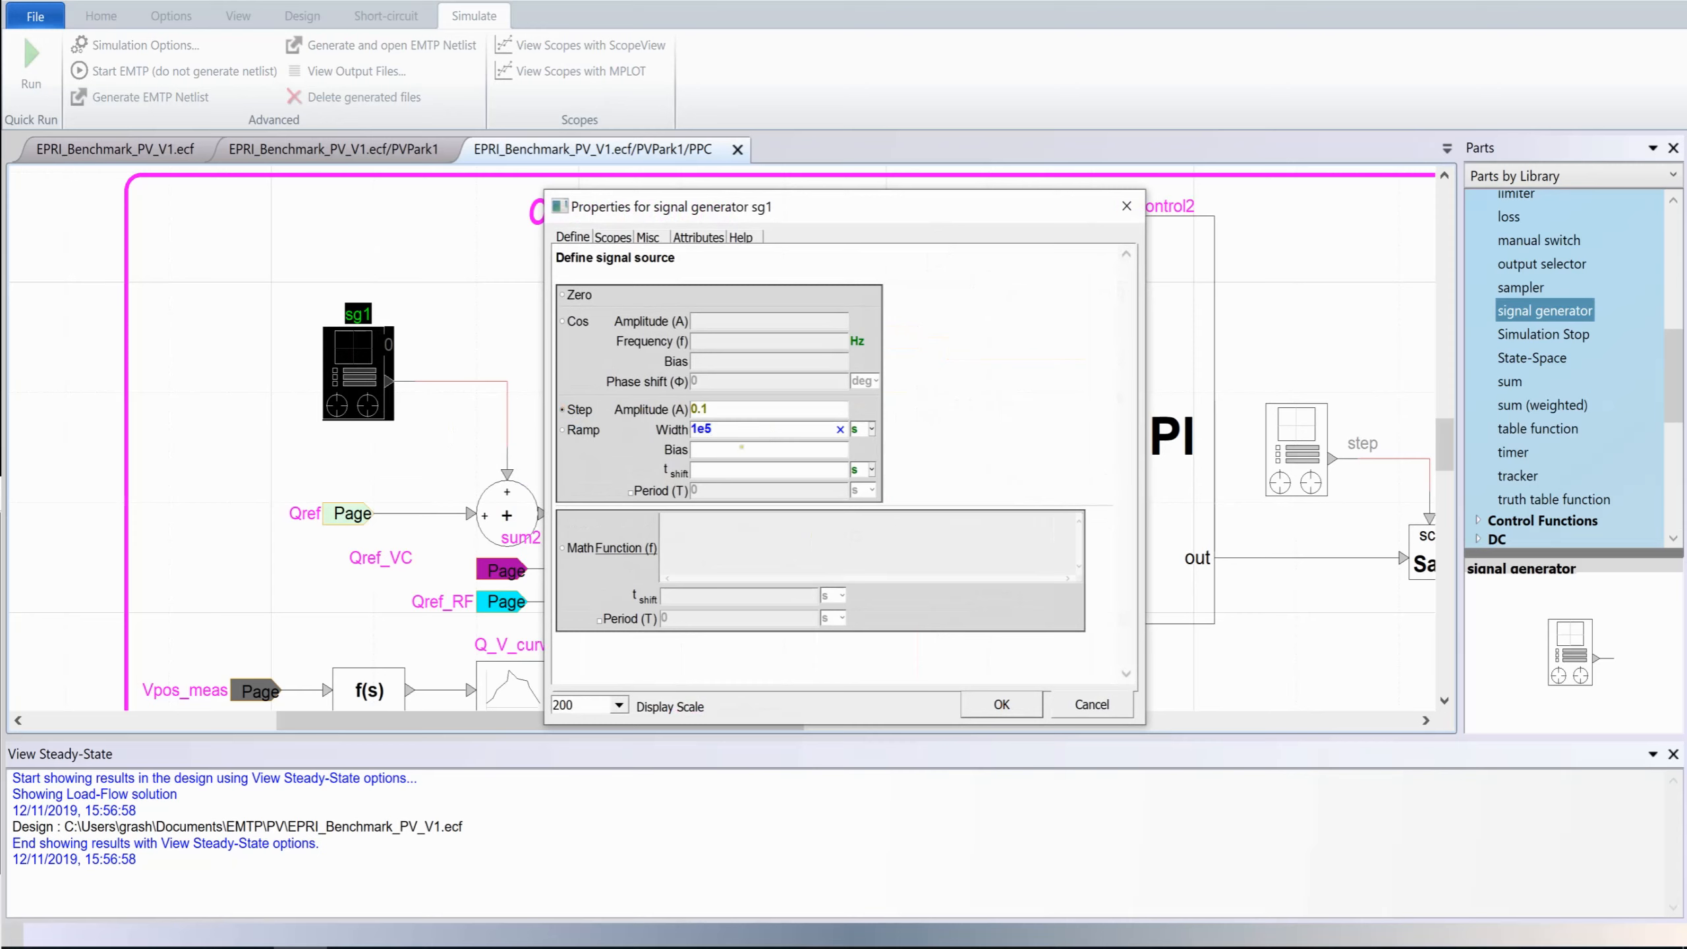
pyautogui.click(729, 450)
pyautogui.click(723, 465)
pyautogui.click(1000, 703)
# Step: Attach a control signal scope to the output of the sum that subtracts Q_meas, and name it Q_error
pyautogui.scroll(-2, 921, 660)
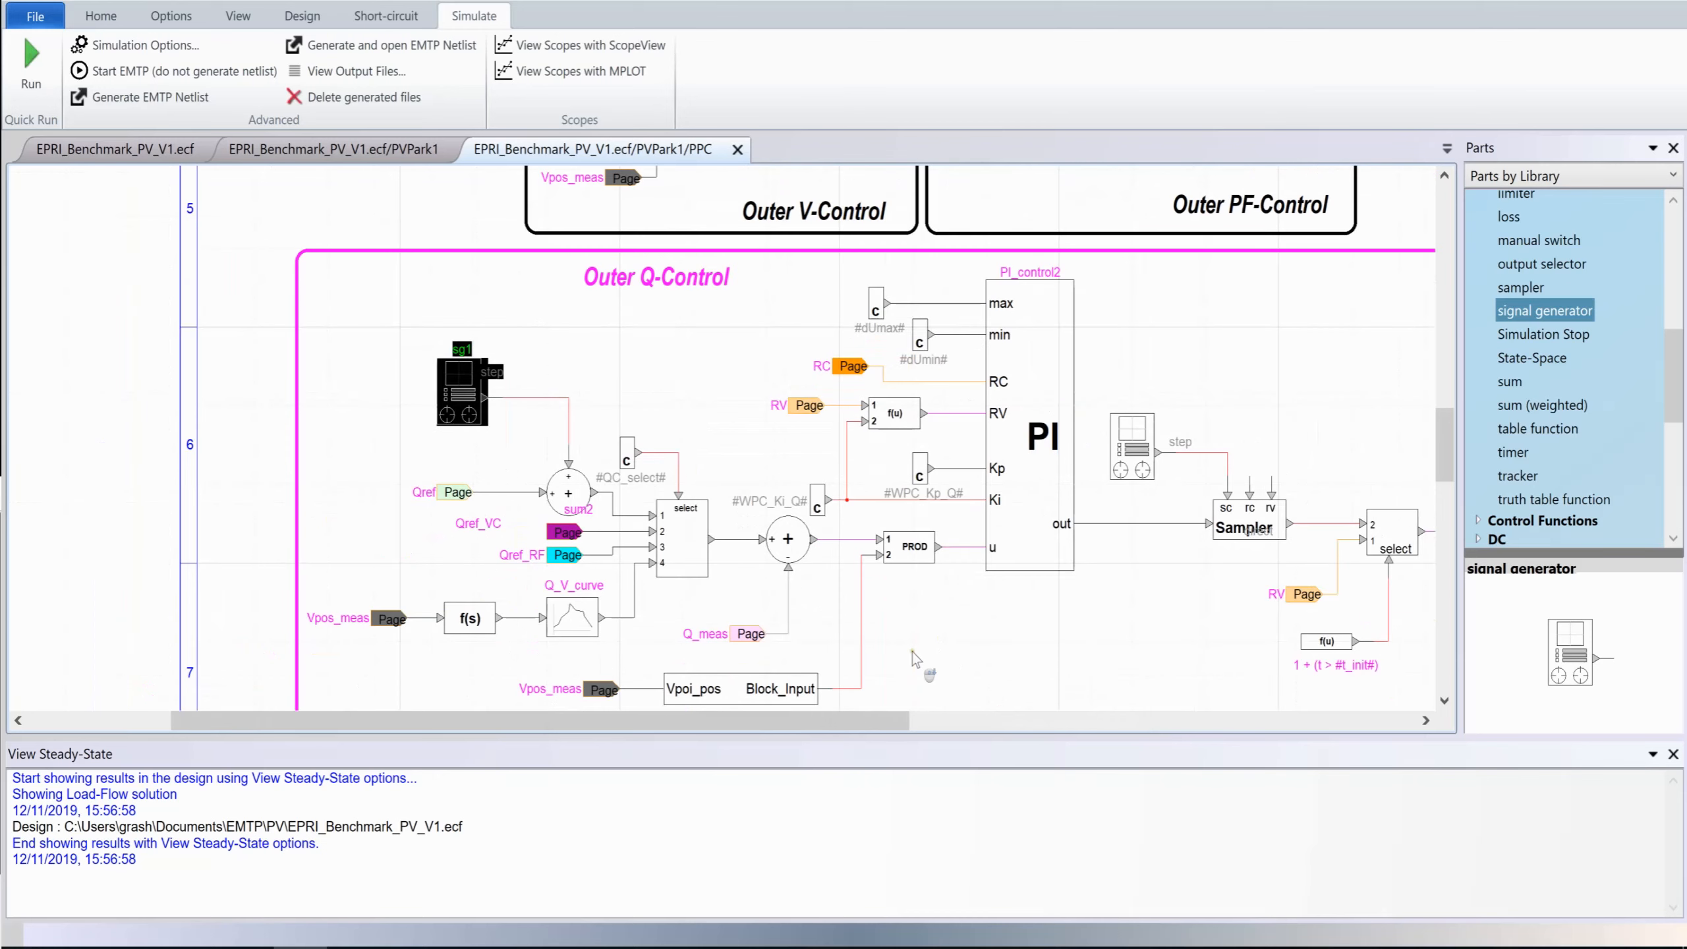
pyautogui.scroll(5, 1487, 274)
pyautogui.scroll(2, 1487, 274)
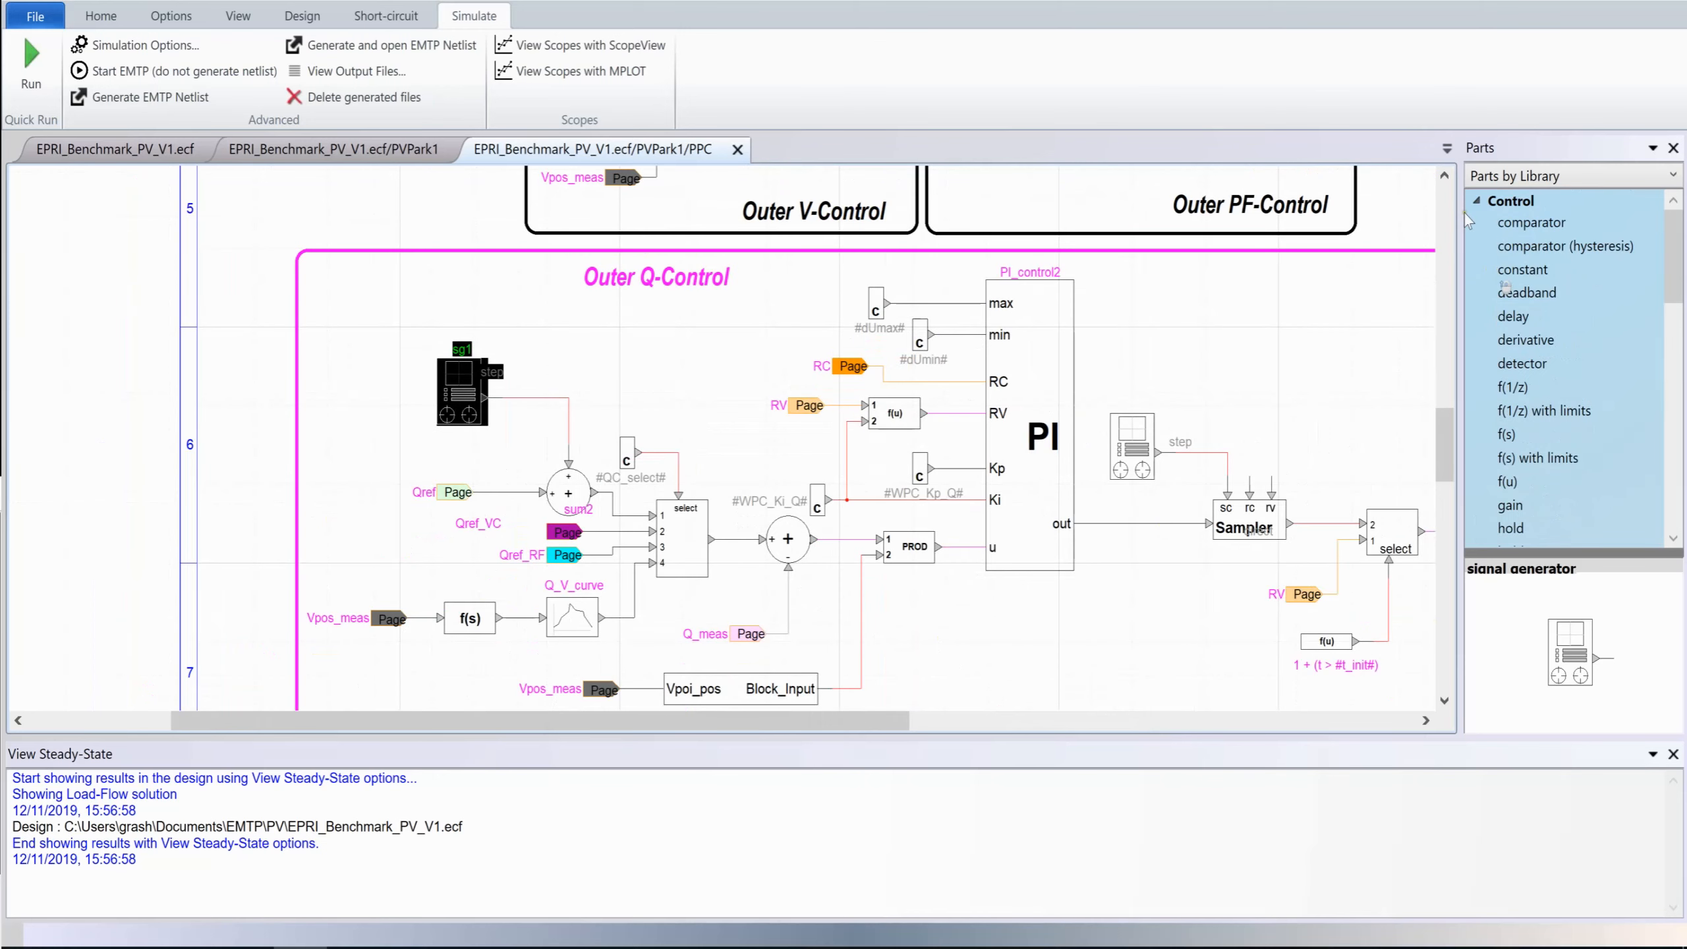
pyautogui.click(1475, 205)
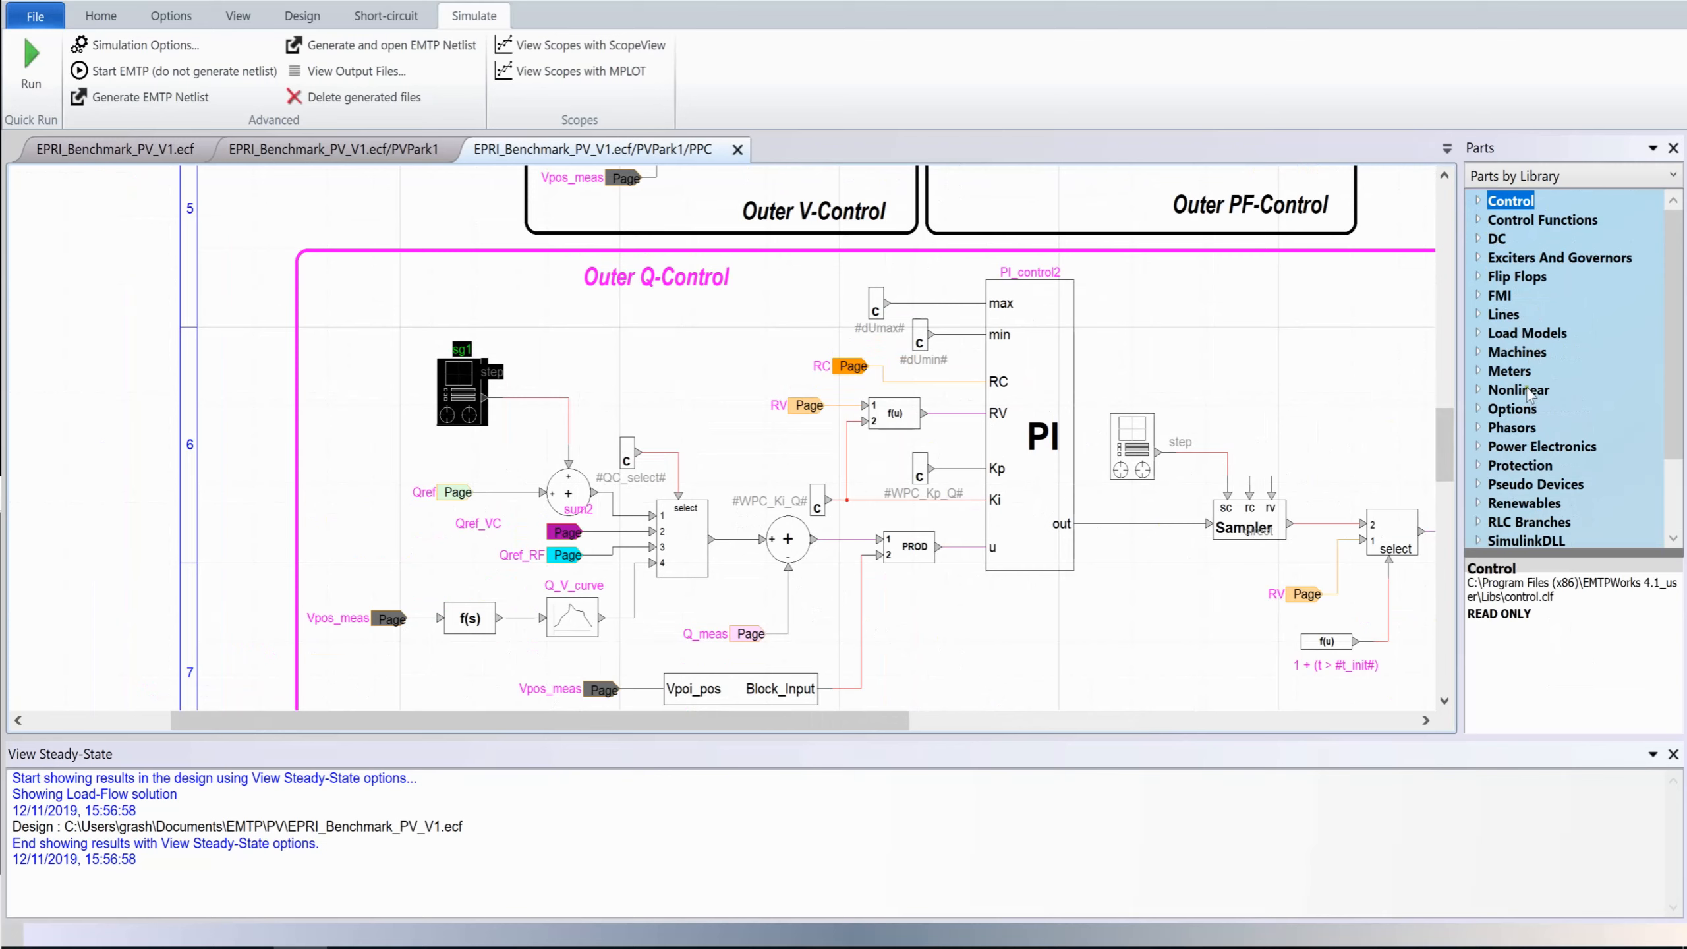
pyautogui.click(1479, 371)
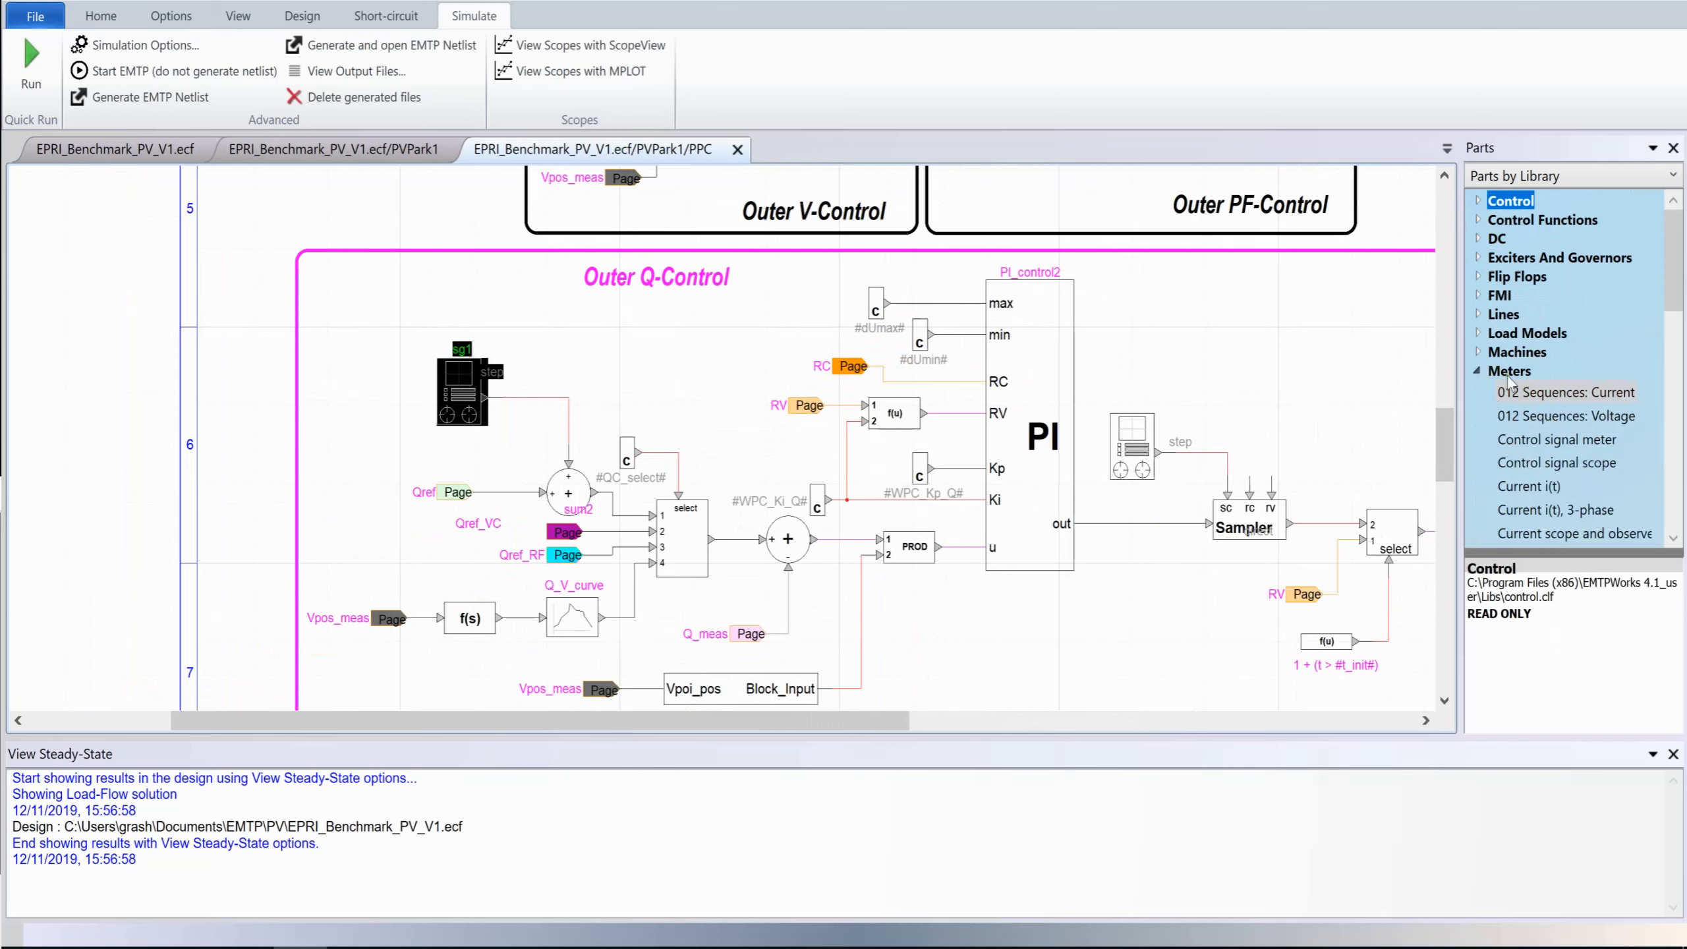
pyautogui.moveTo(1552, 463)
pyautogui.mouseDown()
pyautogui.moveTo(1402, 477)
pyautogui.moveTo(1039, 561)
pyautogui.moveTo(930, 616)
pyautogui.moveTo(863, 584)
pyautogui.moveTo(838, 541)
pyautogui.mouseUp()
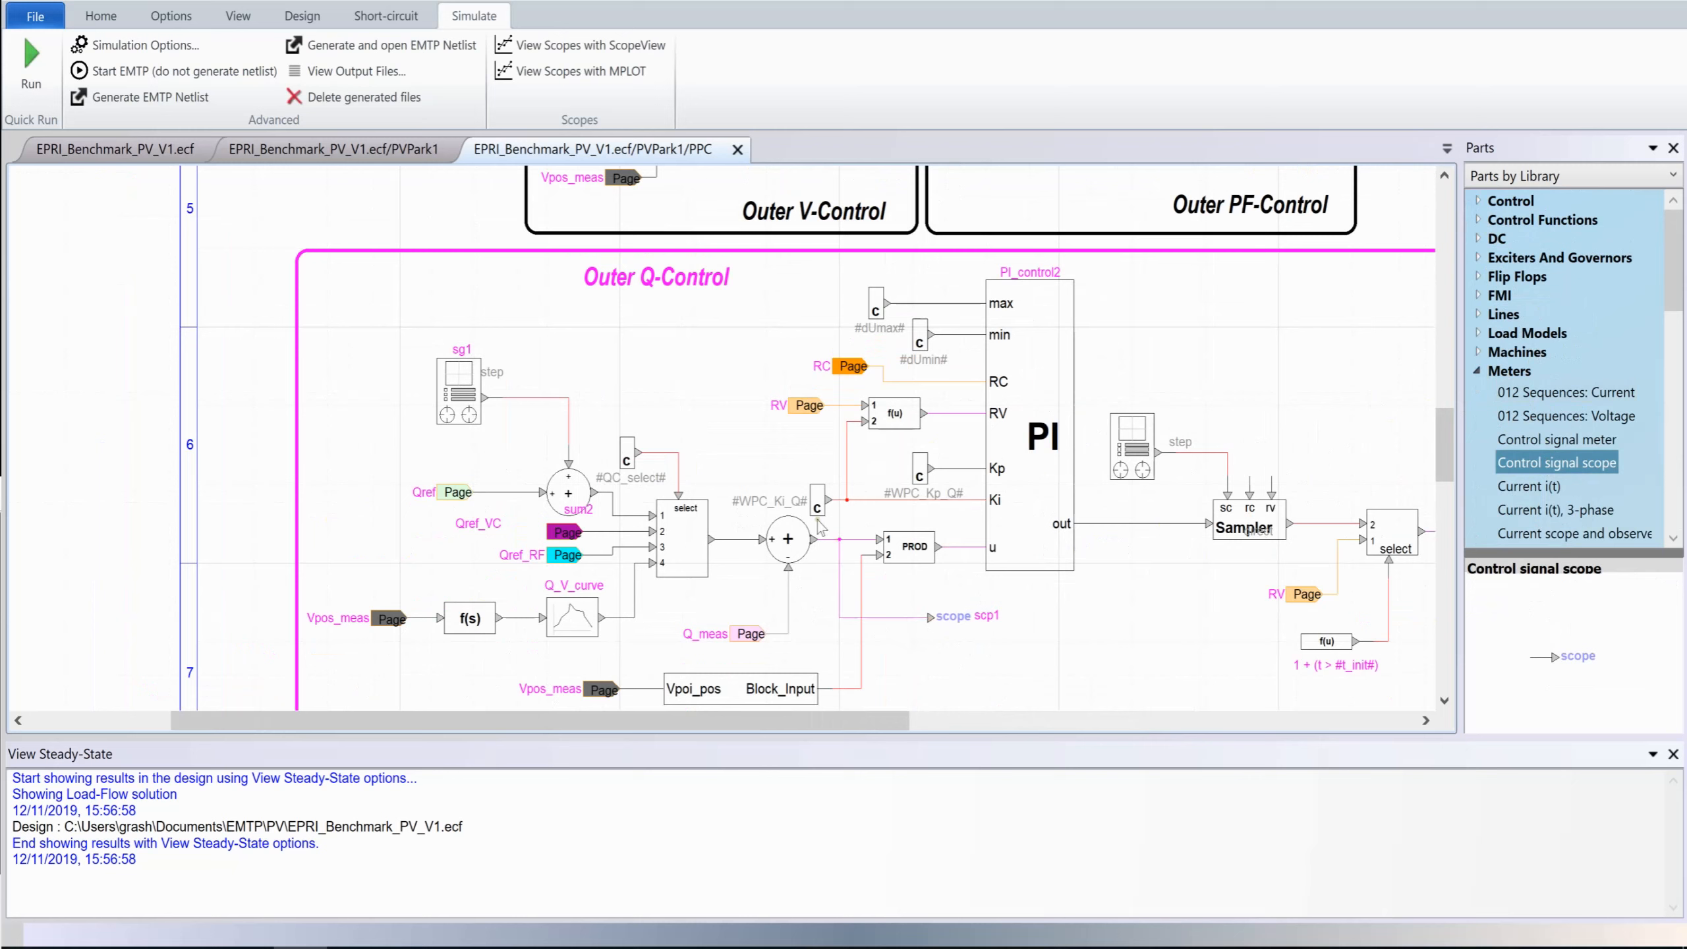
pyautogui.doubleClick(984, 618)
pyautogui.write('Q_error')
pyautogui.click(963, 478)
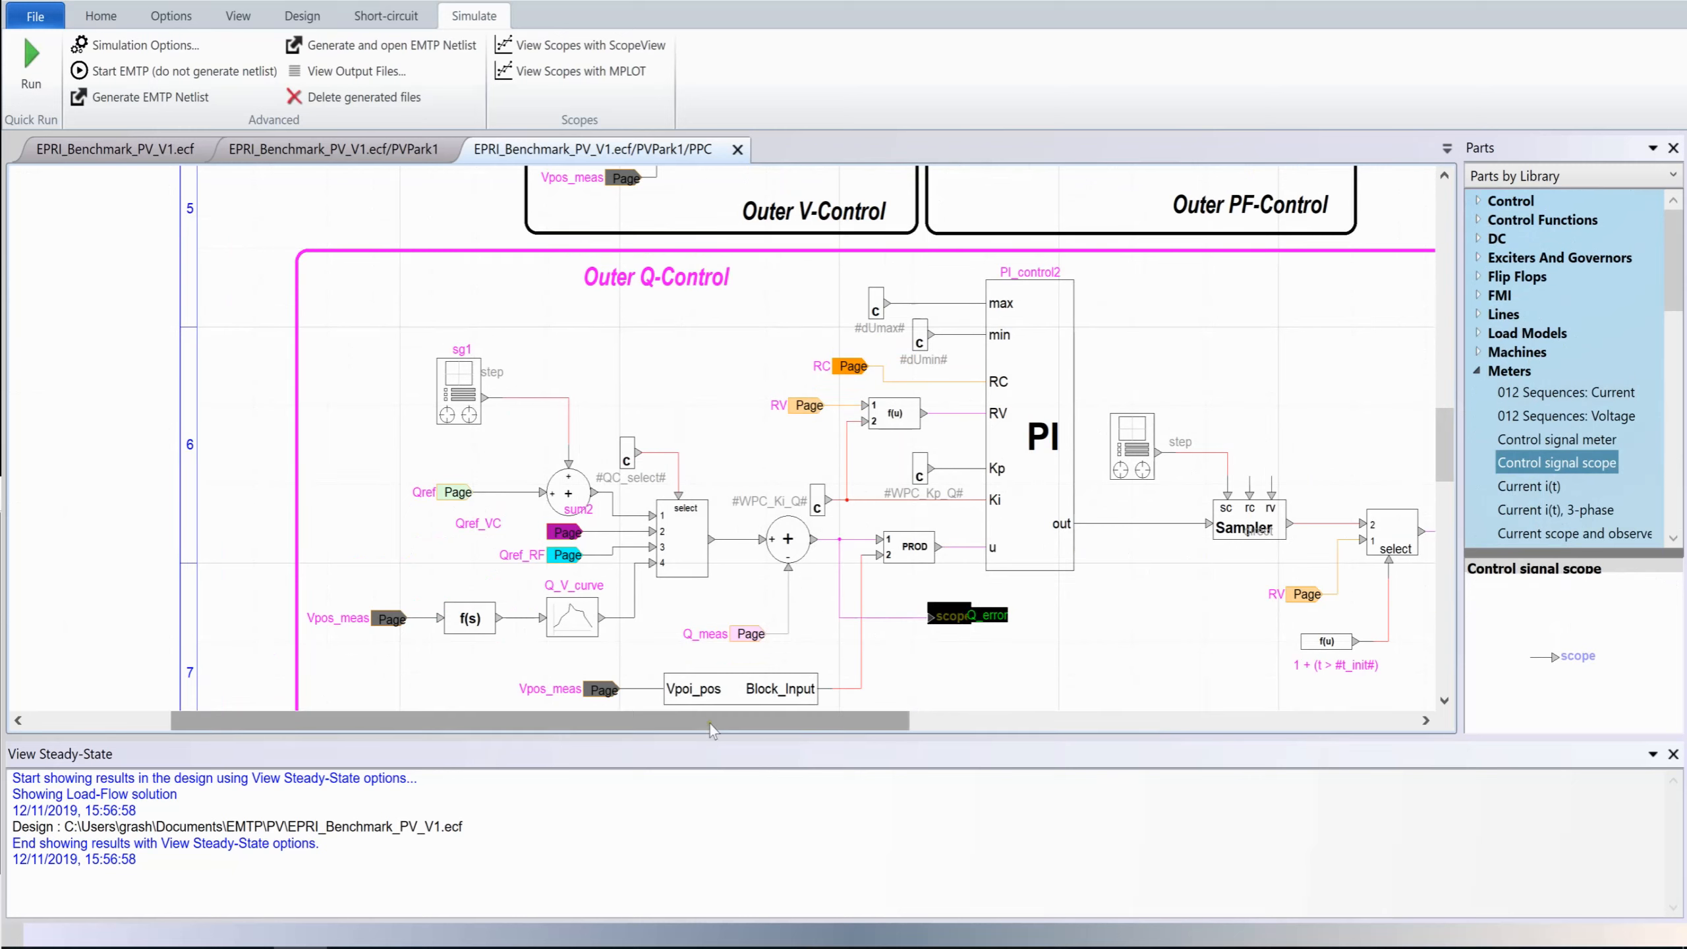
# Step: Attach a control signal scope named dUref to the final selector's output and return to the main design
pyautogui.moveTo(709, 723); pyautogui.dragTo(900, 726)
pyautogui.moveTo(1527, 462); pyautogui.dragTo(1136, 534)
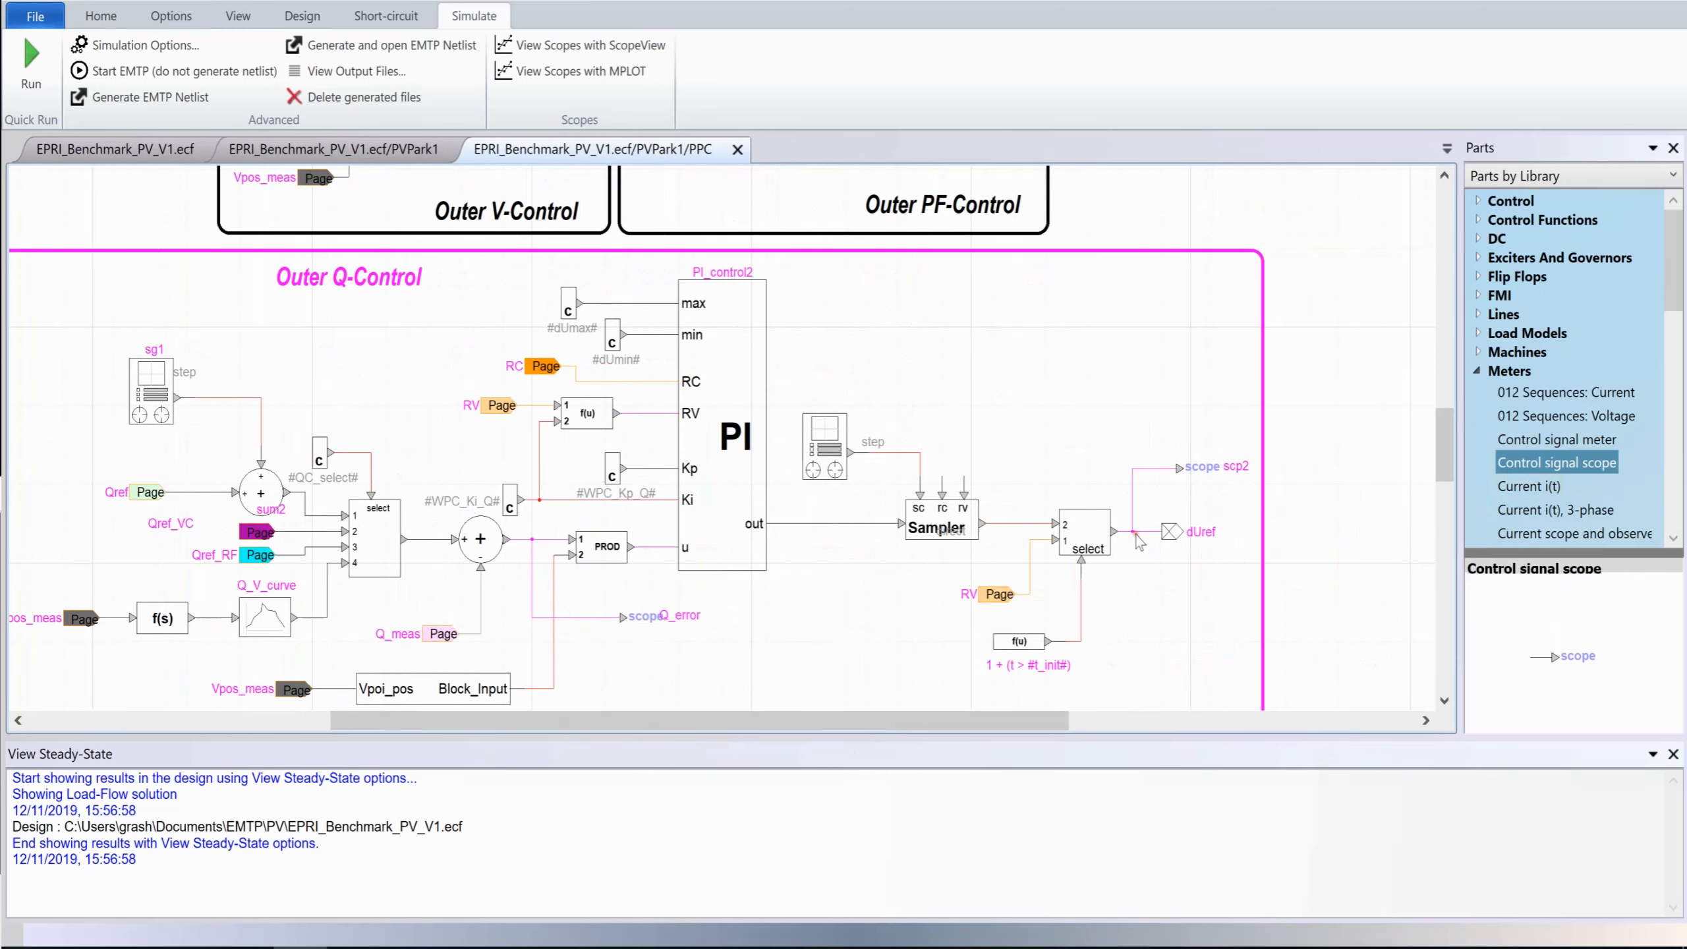
pyautogui.doubleClick(1239, 472)
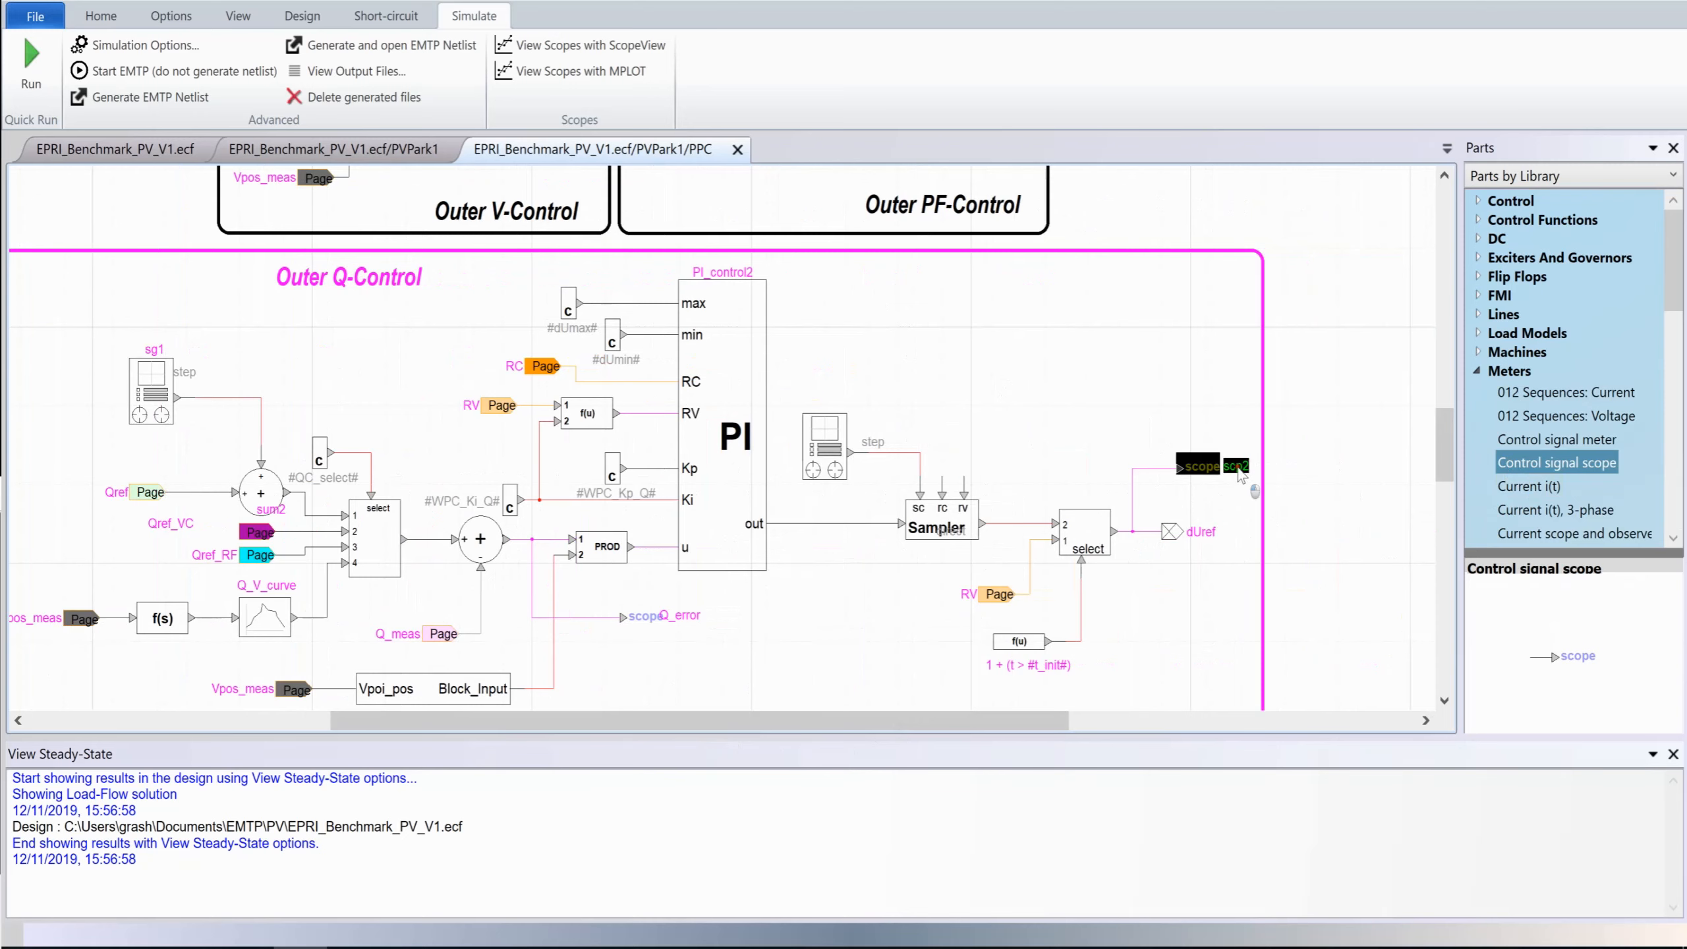
pyautogui.write('dUre')
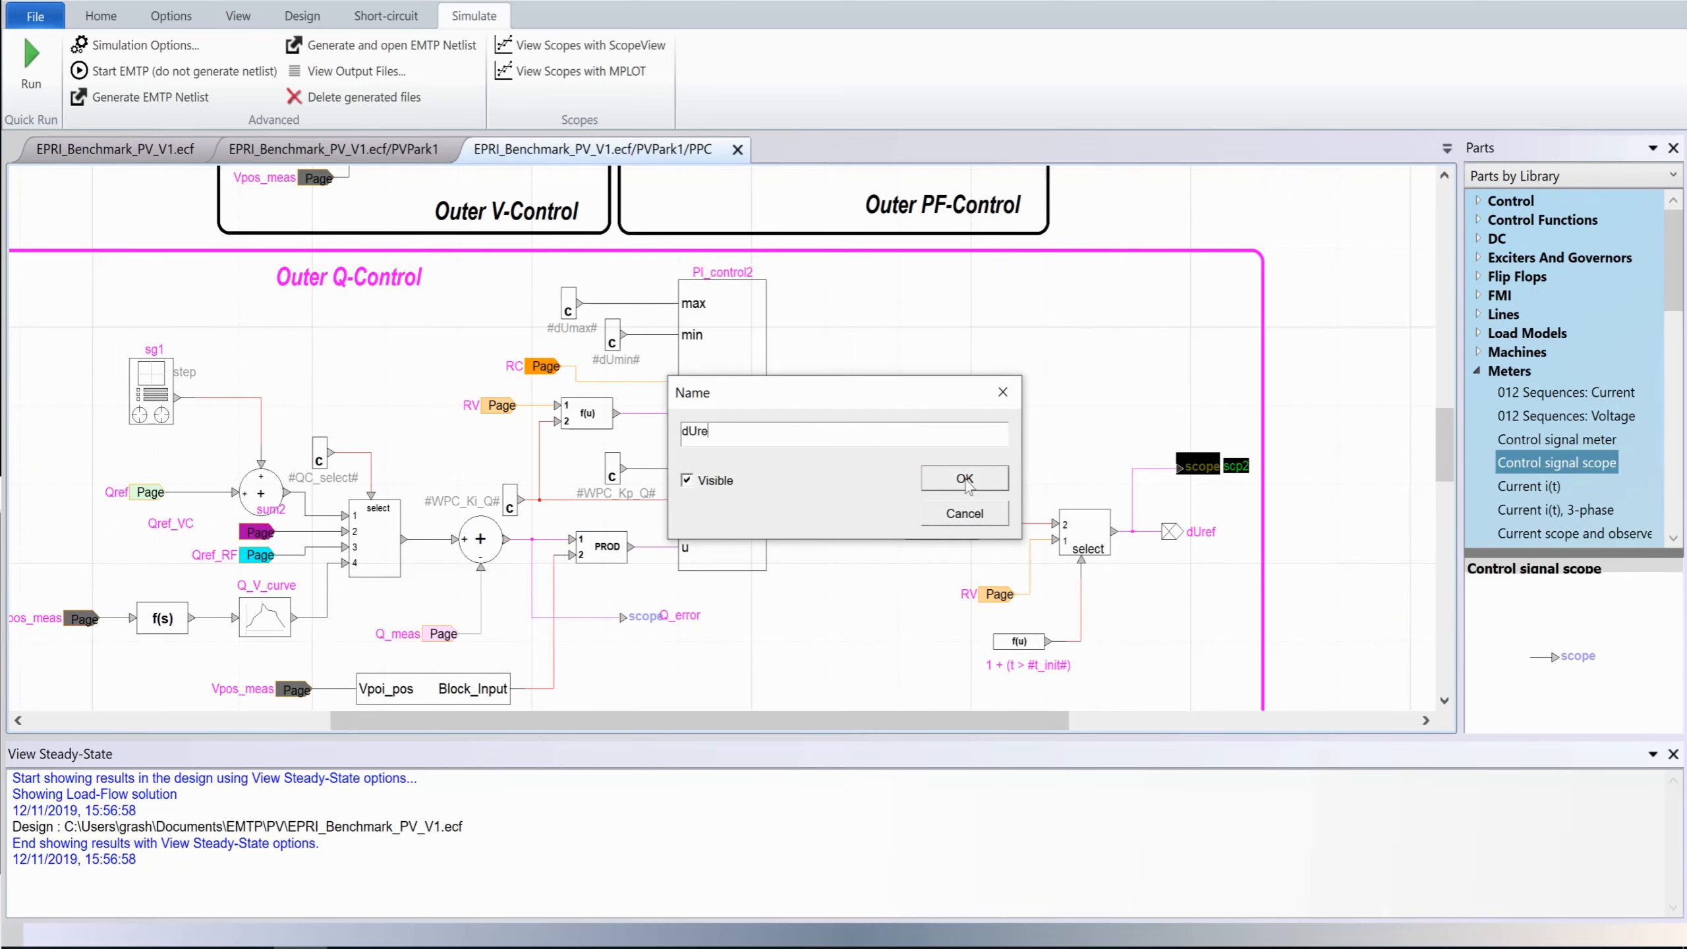
pyautogui.write('f')
pyautogui.click(965, 480)
pyautogui.hotkey('ctrl', 'w')
pyautogui.hotkey('ctrl', 'w')
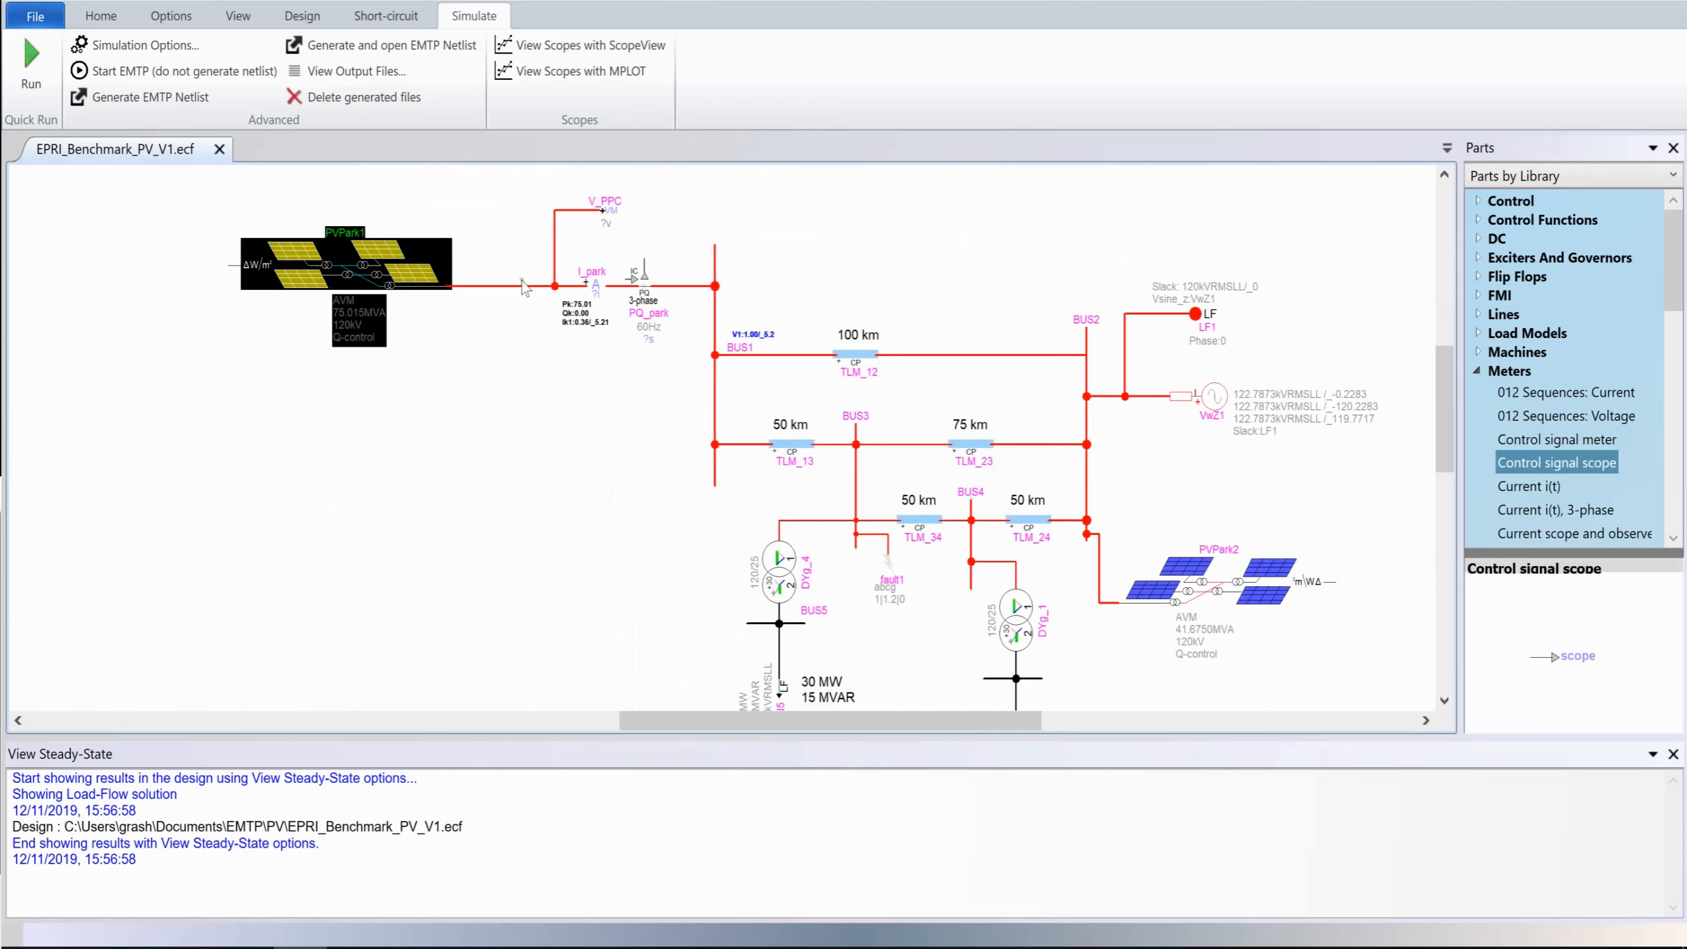
# Step: Run the simulation and plot the PQ_park/Q, PVPark1/PPC/Q_error and PVPark1/PPC/dUref control signals in ScopeView
pyautogui.click(30, 61)
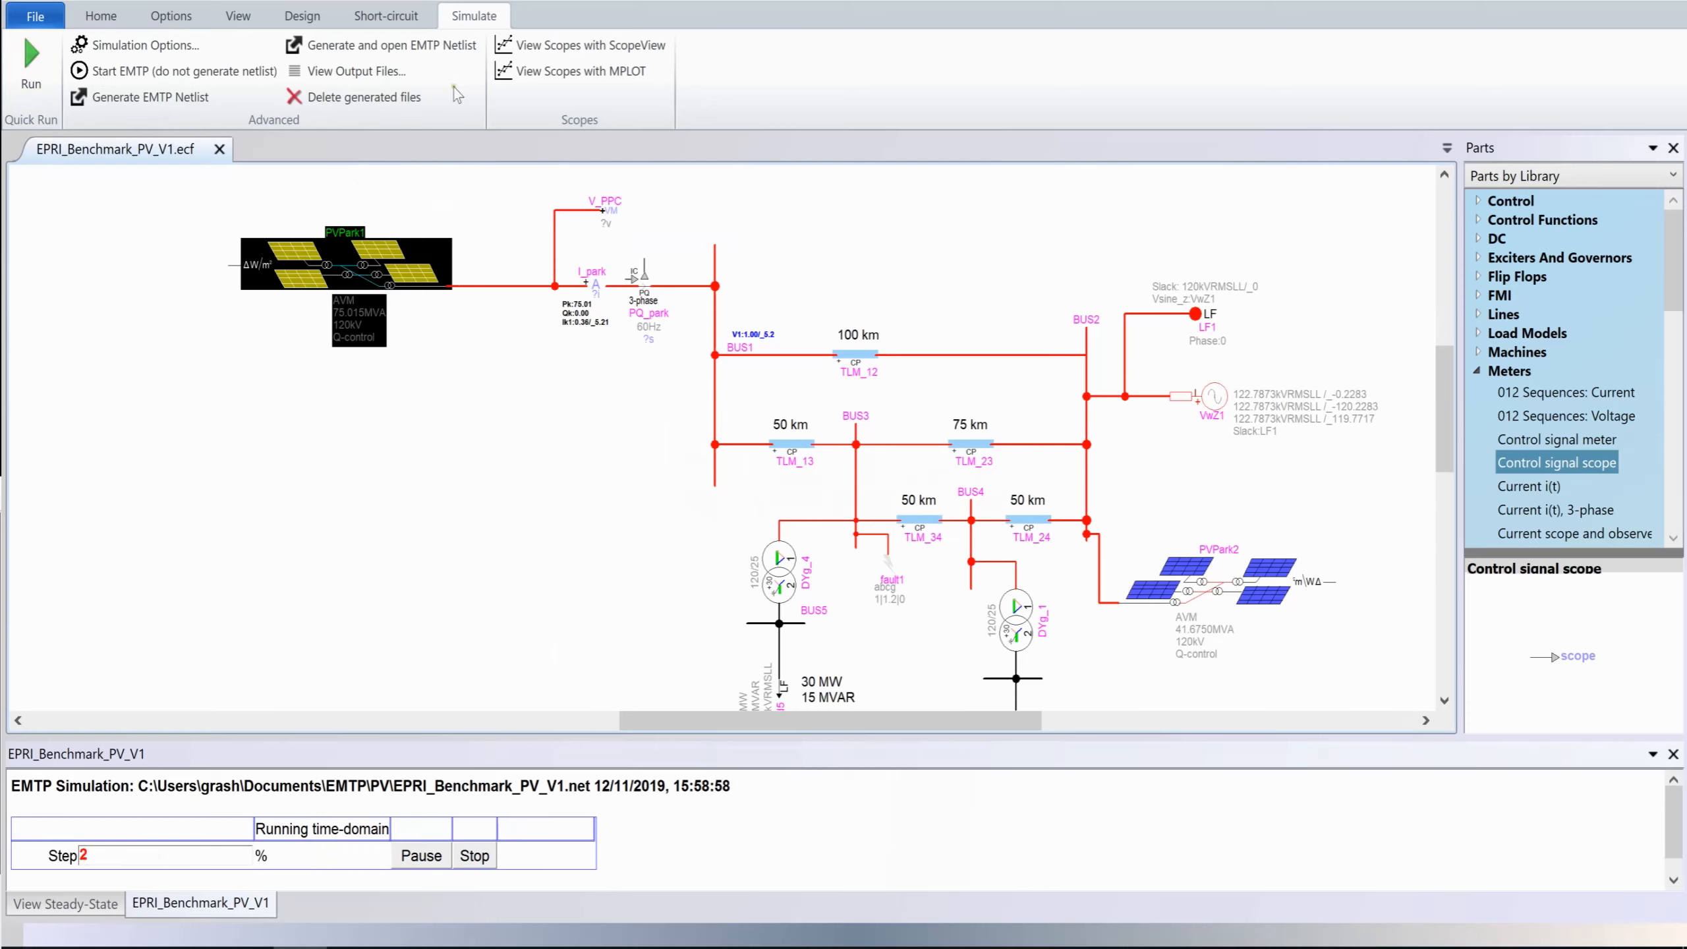
pyautogui.click(515, 53)
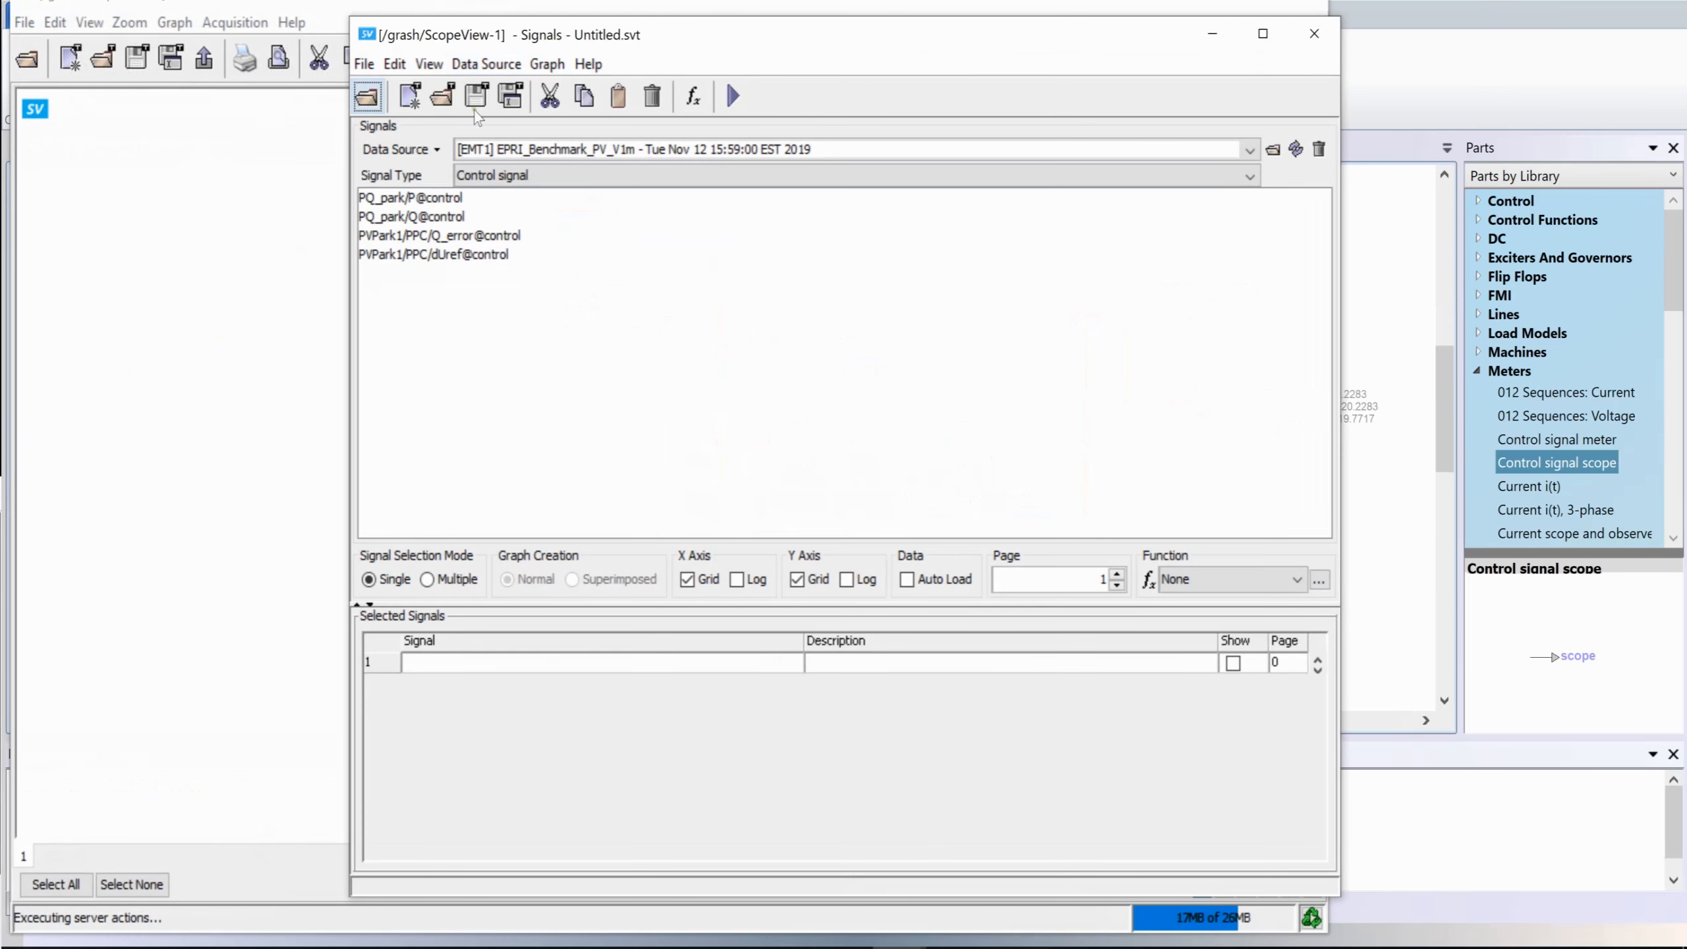
pyautogui.doubleClick(393, 216)
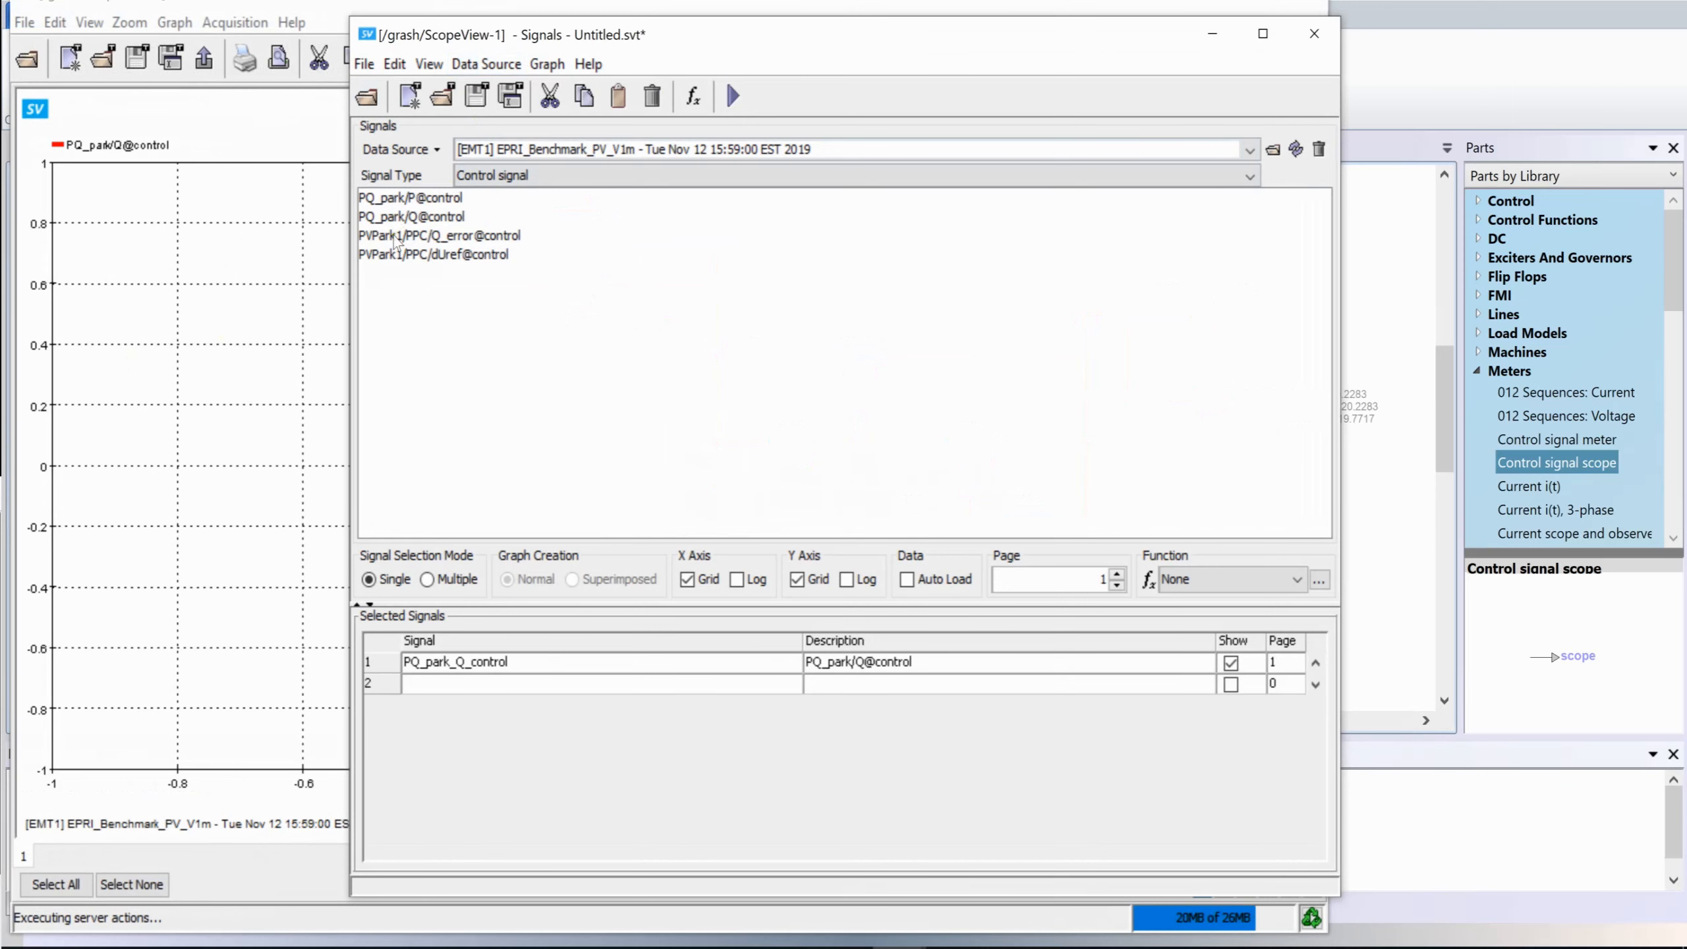
pyautogui.doubleClick(395, 236)
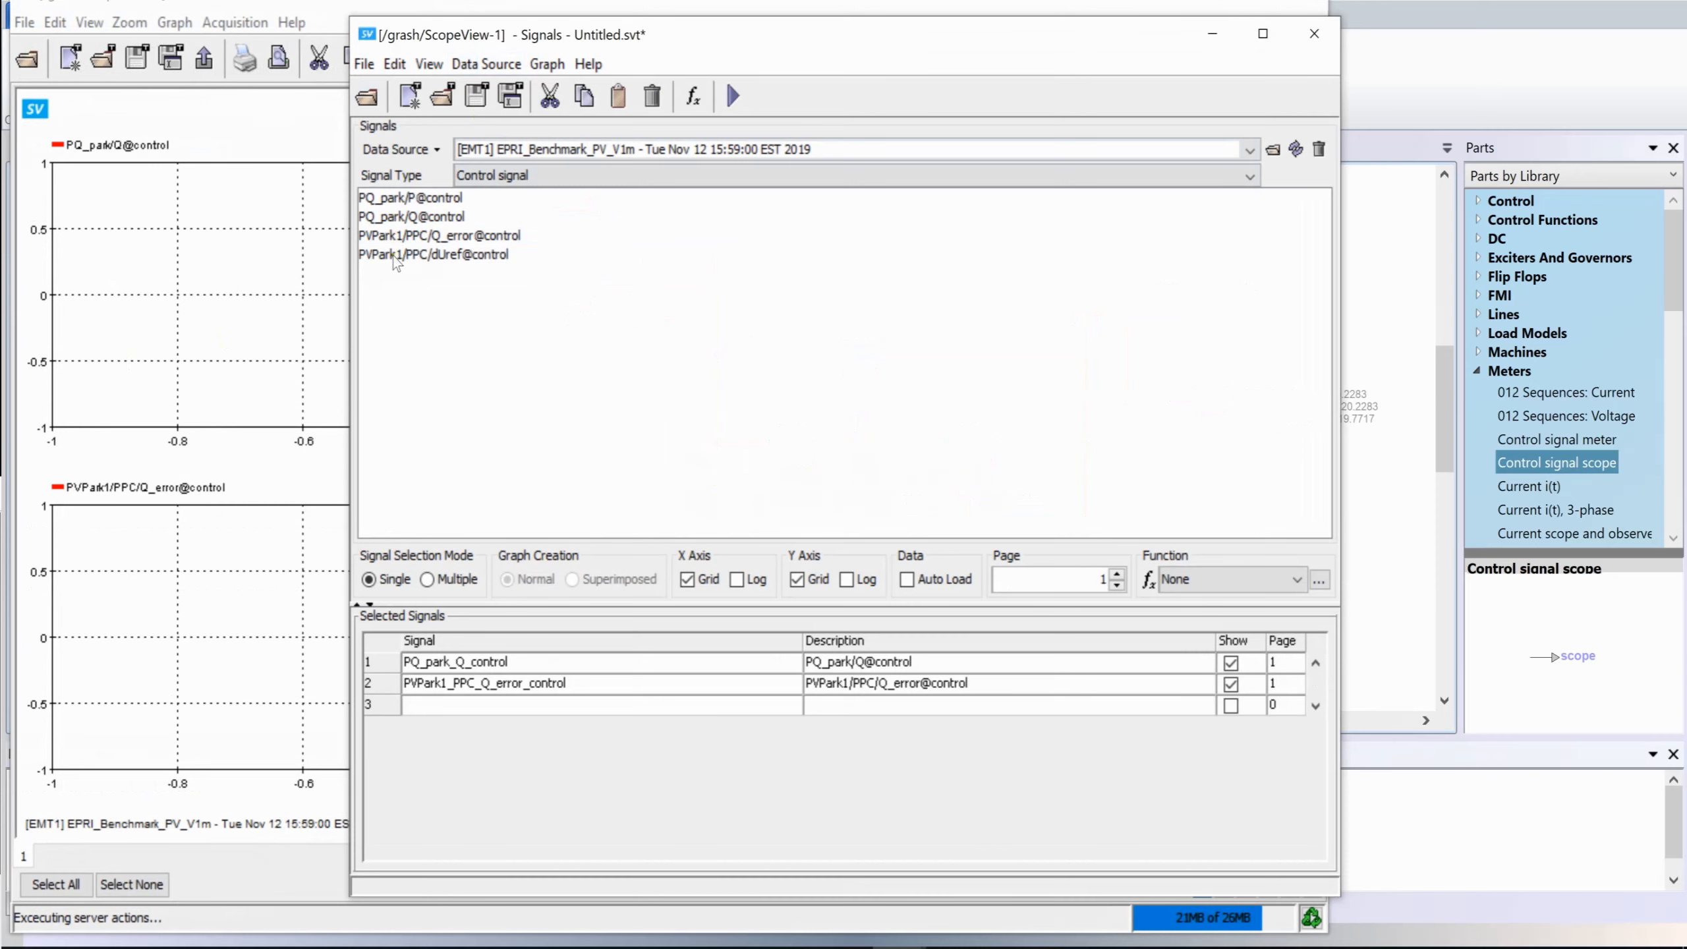
pyautogui.doubleClick(396, 255)
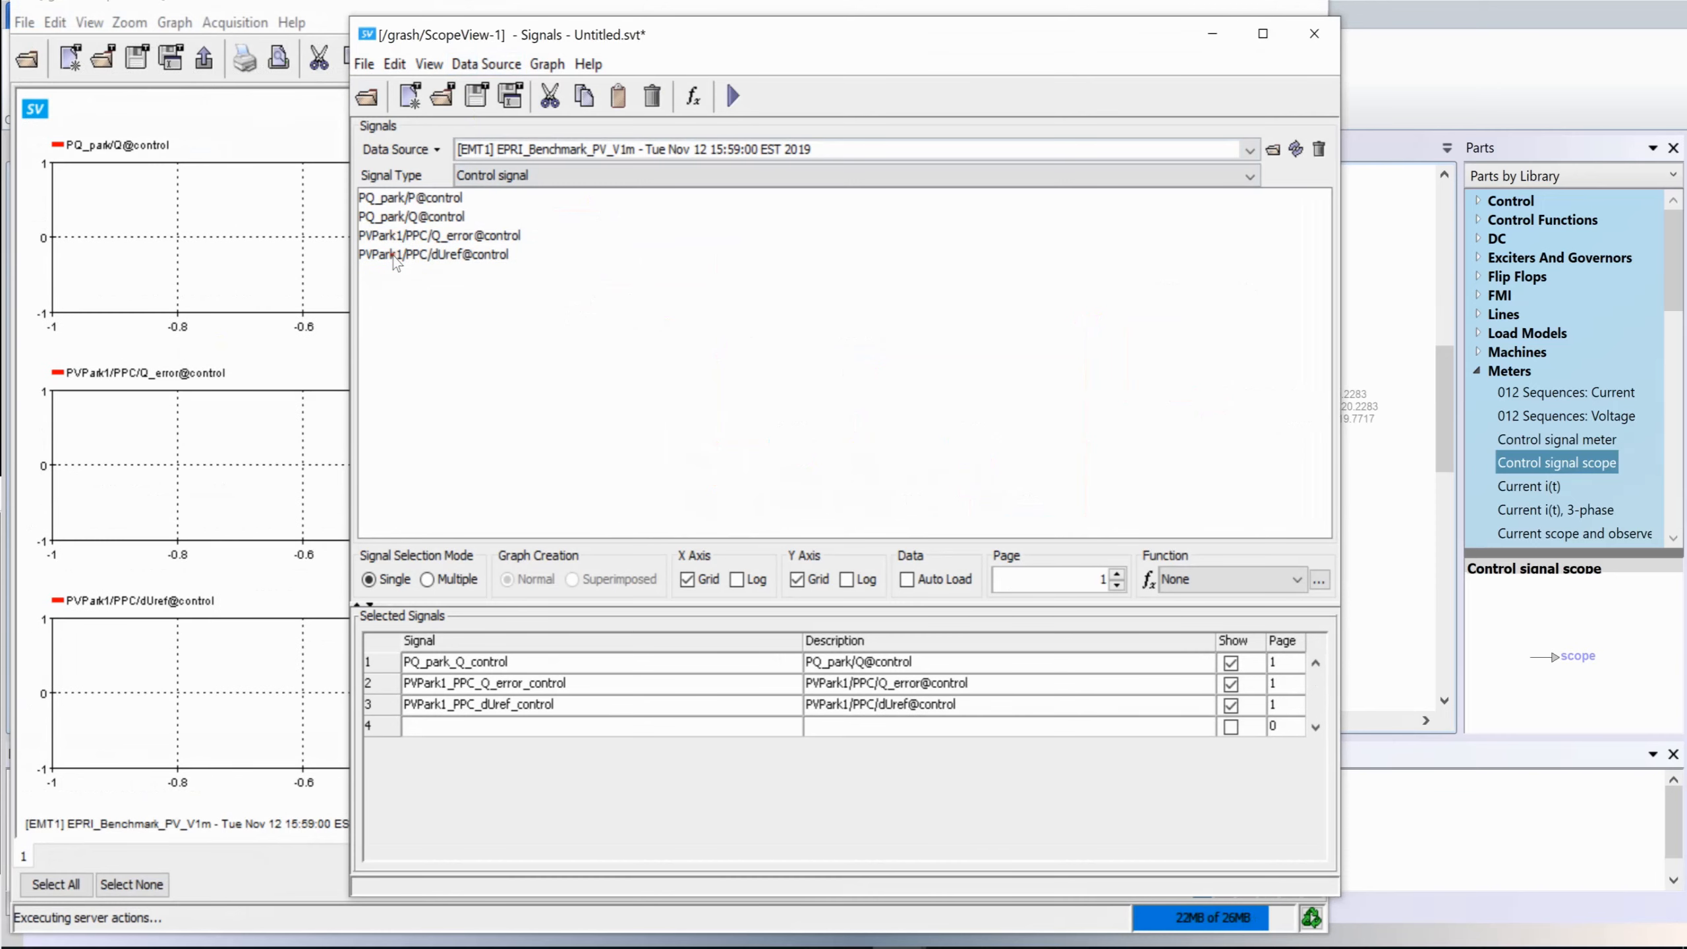
pyautogui.click(734, 96)
pyautogui.click(648, 247)
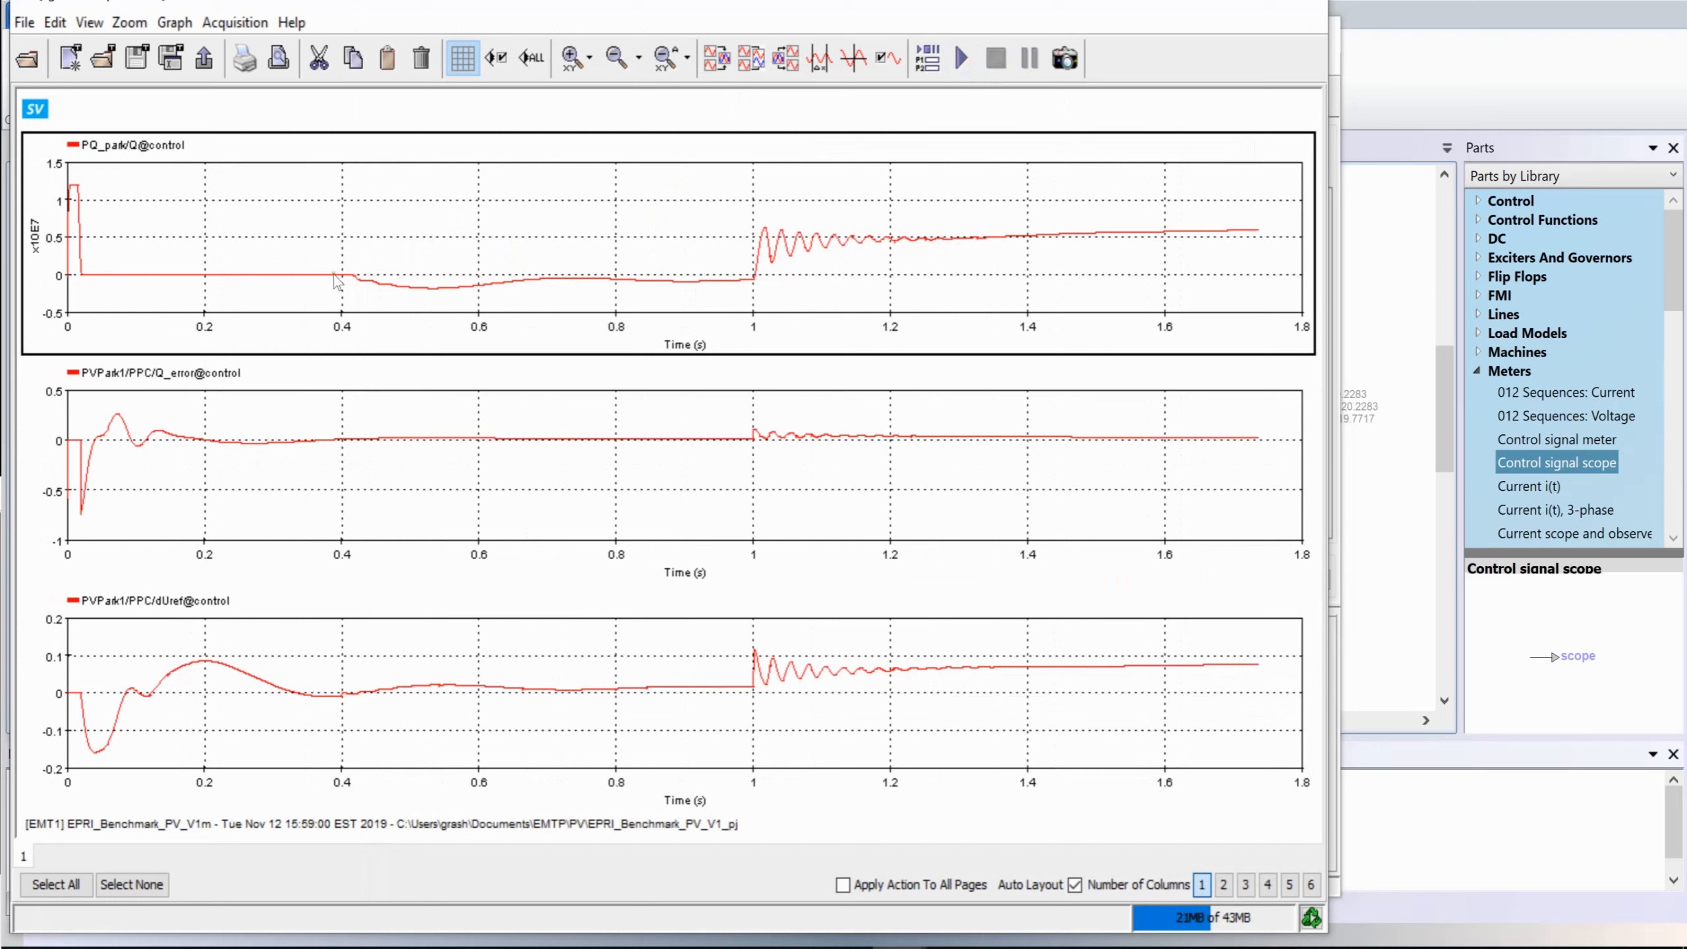
# Step: Zoom the time axis of all three plots to 0.8 to 1.8 s, trace the response to the reference step and refresh the data
pyautogui.click(589, 58)
pyautogui.click(583, 97)
pyautogui.moveTo(622, 249); pyautogui.dragTo(1312, 245)
pyautogui.click(766, 380)
pyautogui.click(719, 606)
pyautogui.click(588, 59)
pyautogui.click(574, 102)
pyautogui.moveTo(96, 225); pyautogui.dragTo(1205, 236)
pyautogui.click(960, 59)
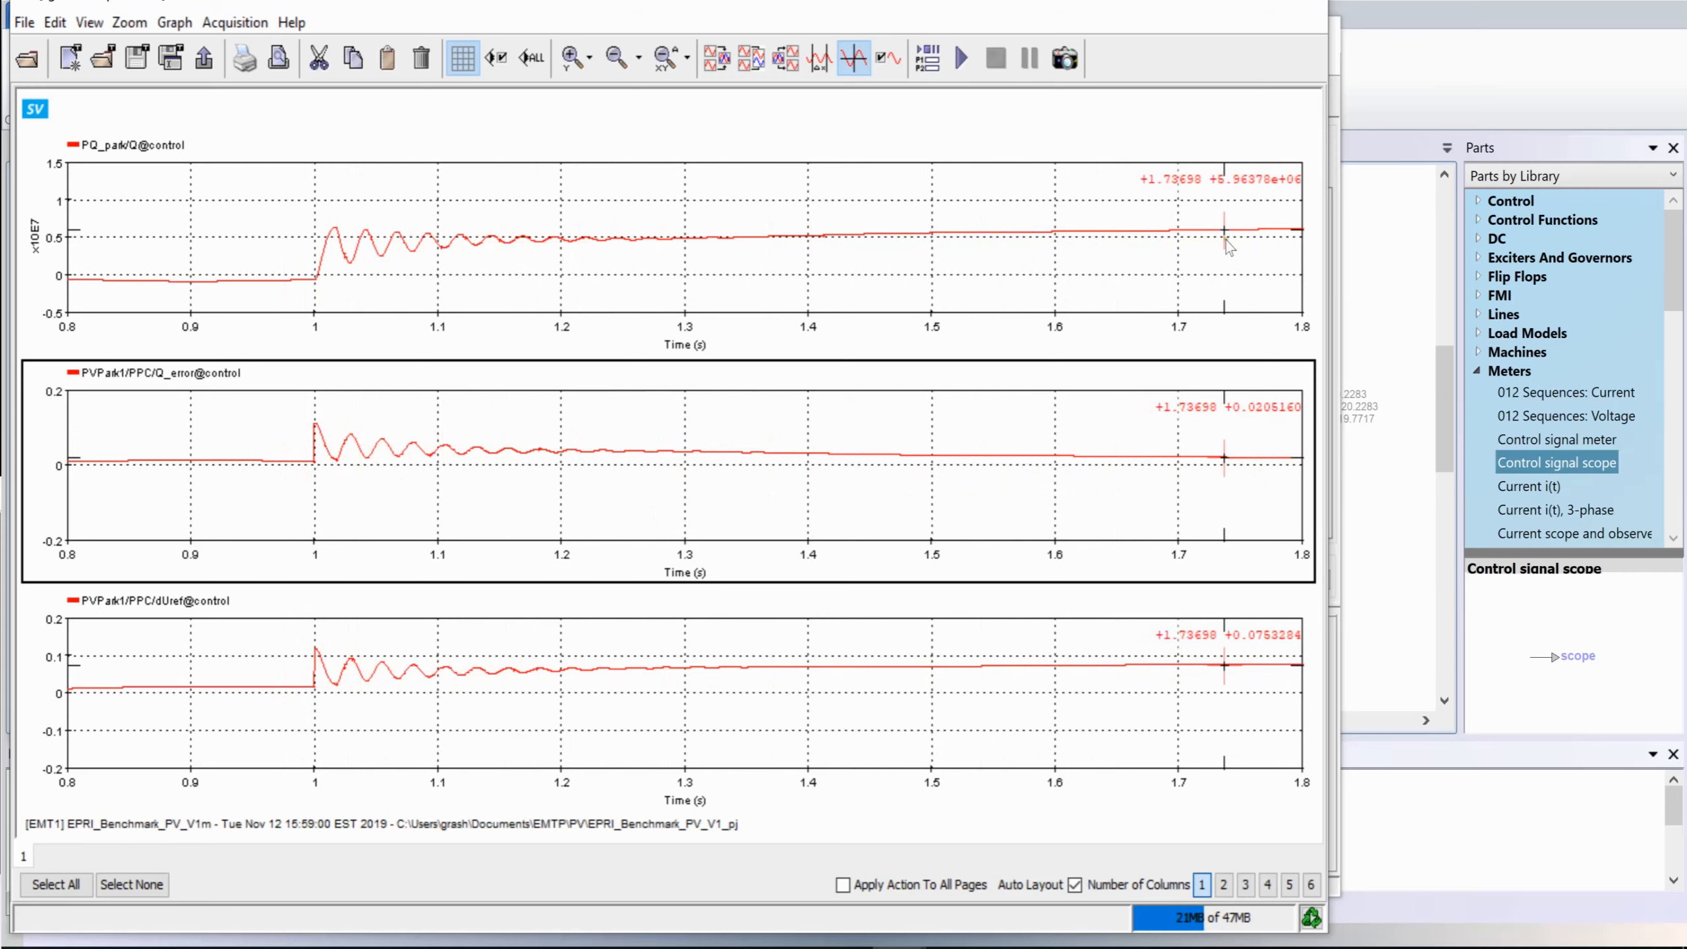
# Step: Check the simulation's progress in EMTP, examine the Q_error plot over its full time range in ScopeView, and return to the design
pyautogui.click(1413, 234)
pyautogui.scroll(-2, 739, 432)
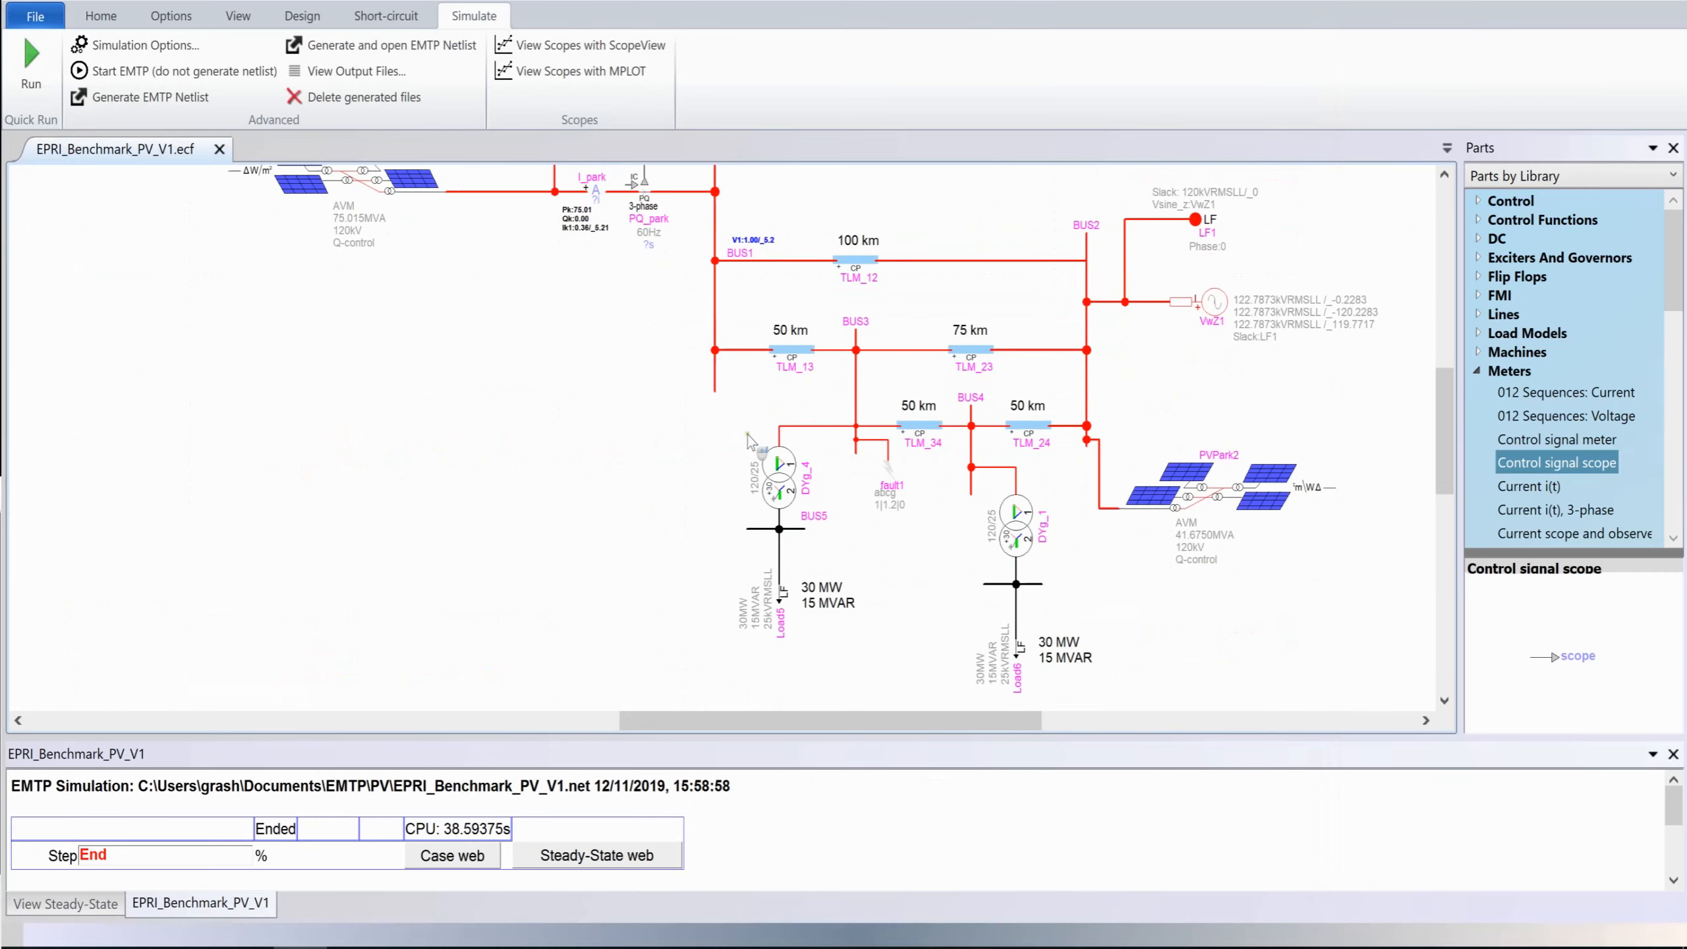
pyautogui.moveTo(899, 947)
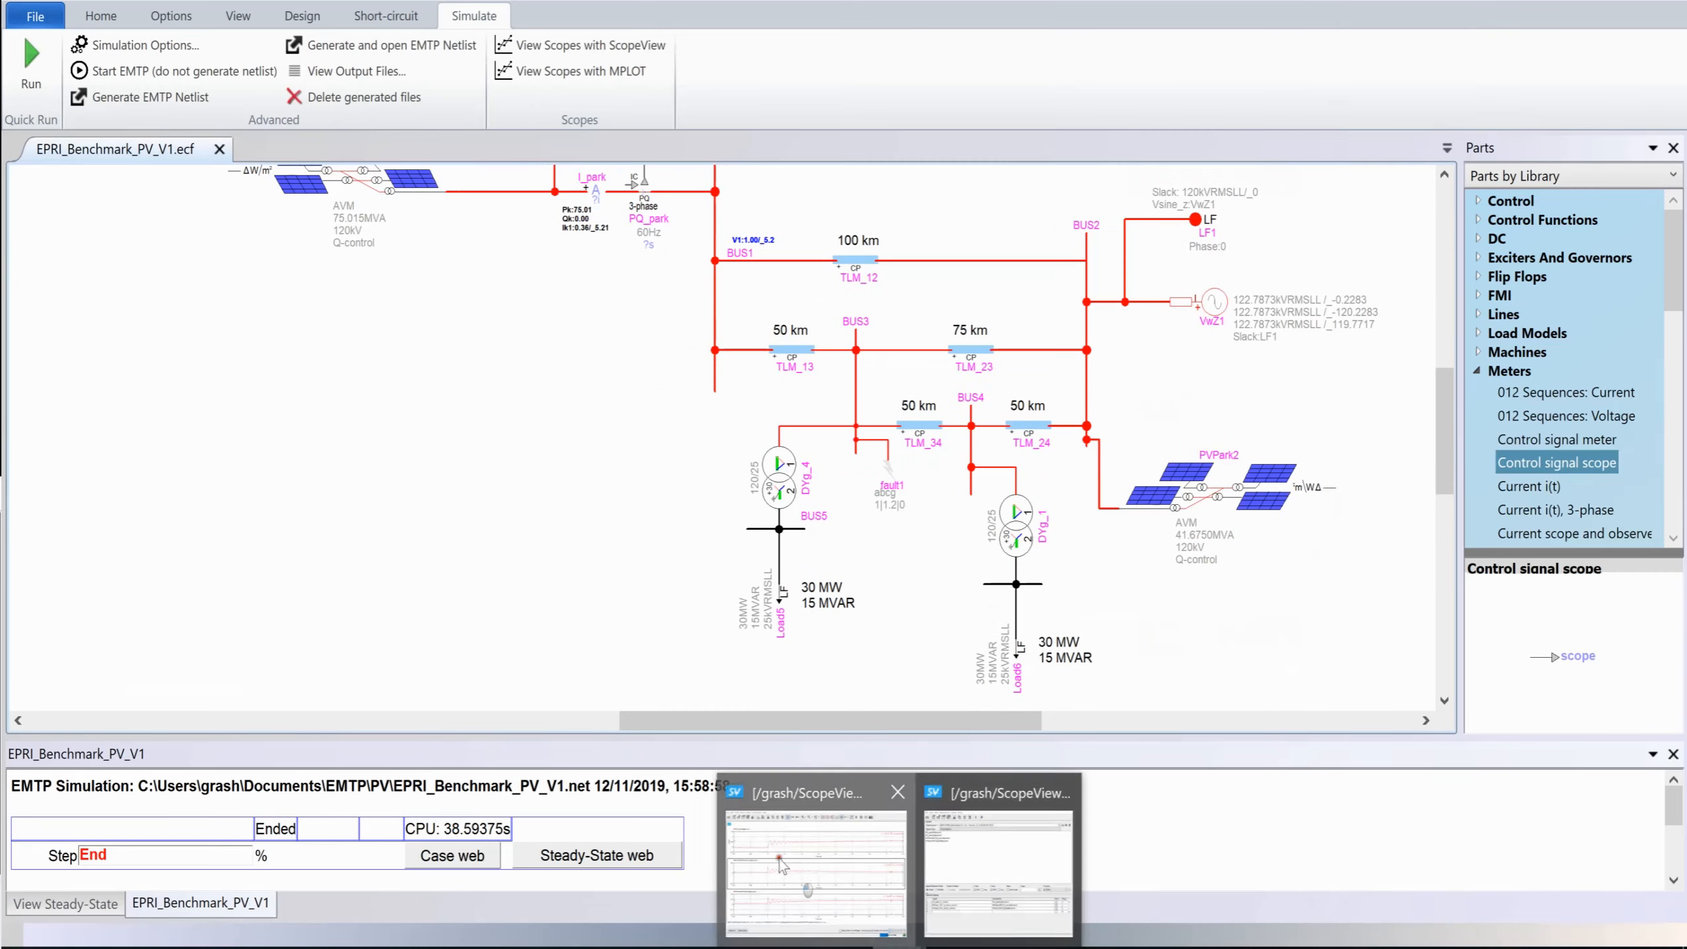
pyautogui.click(814, 887)
pyautogui.click(616, 62)
pyautogui.click(616, 61)
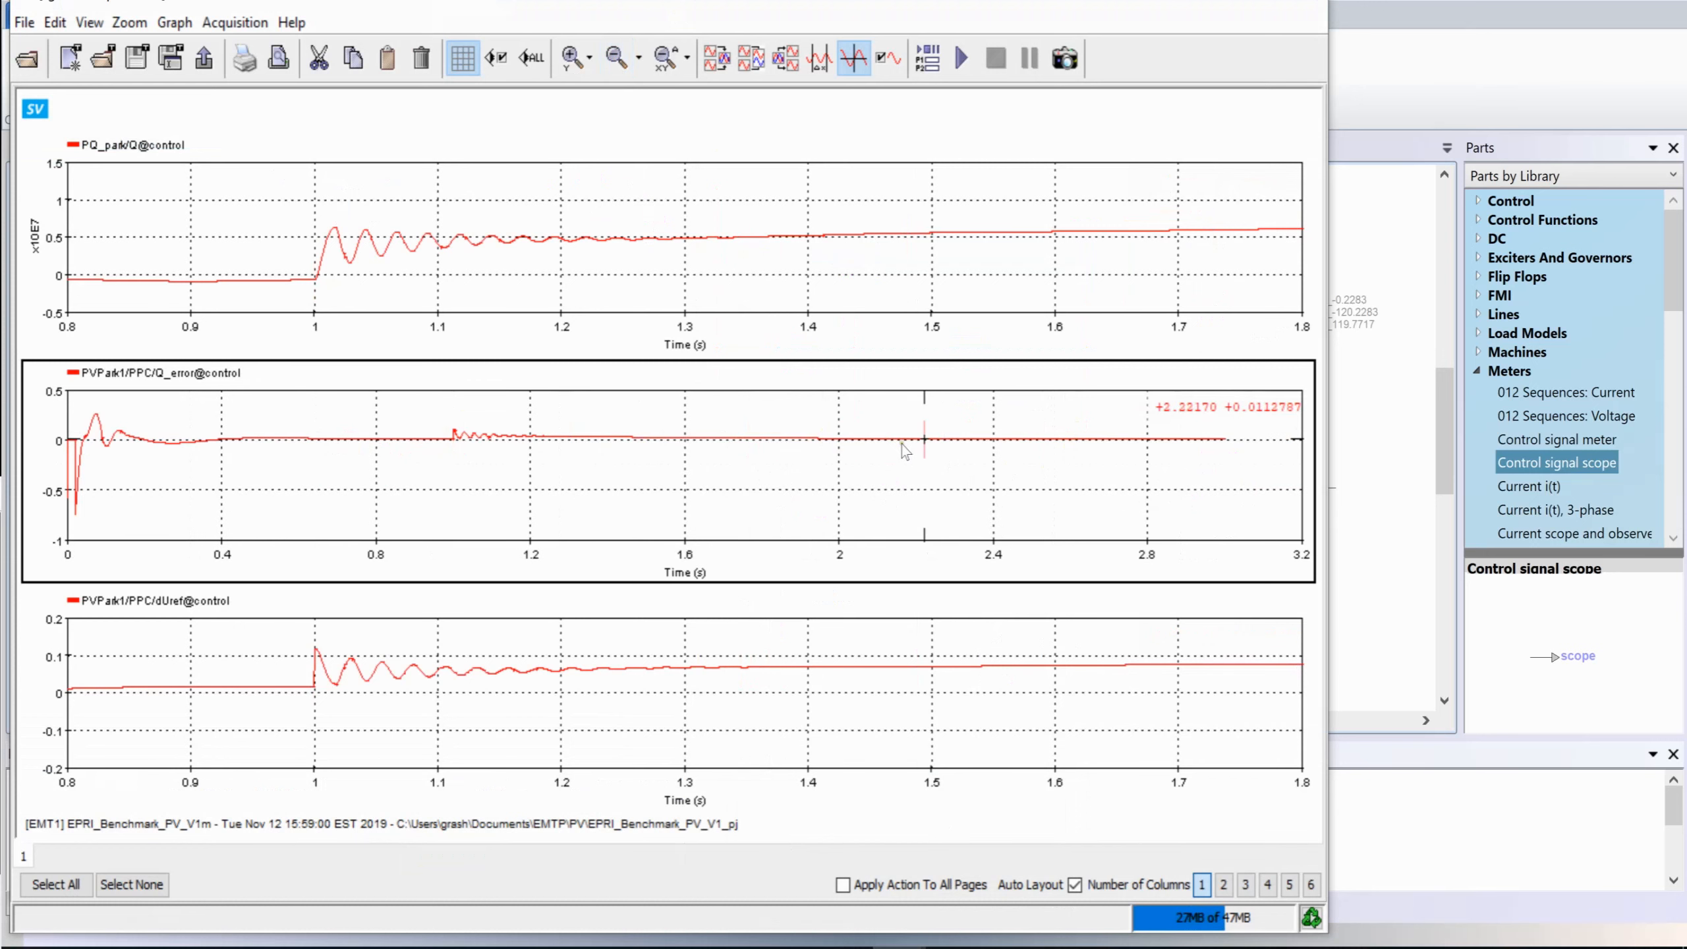
pyautogui.click(1454, 33)
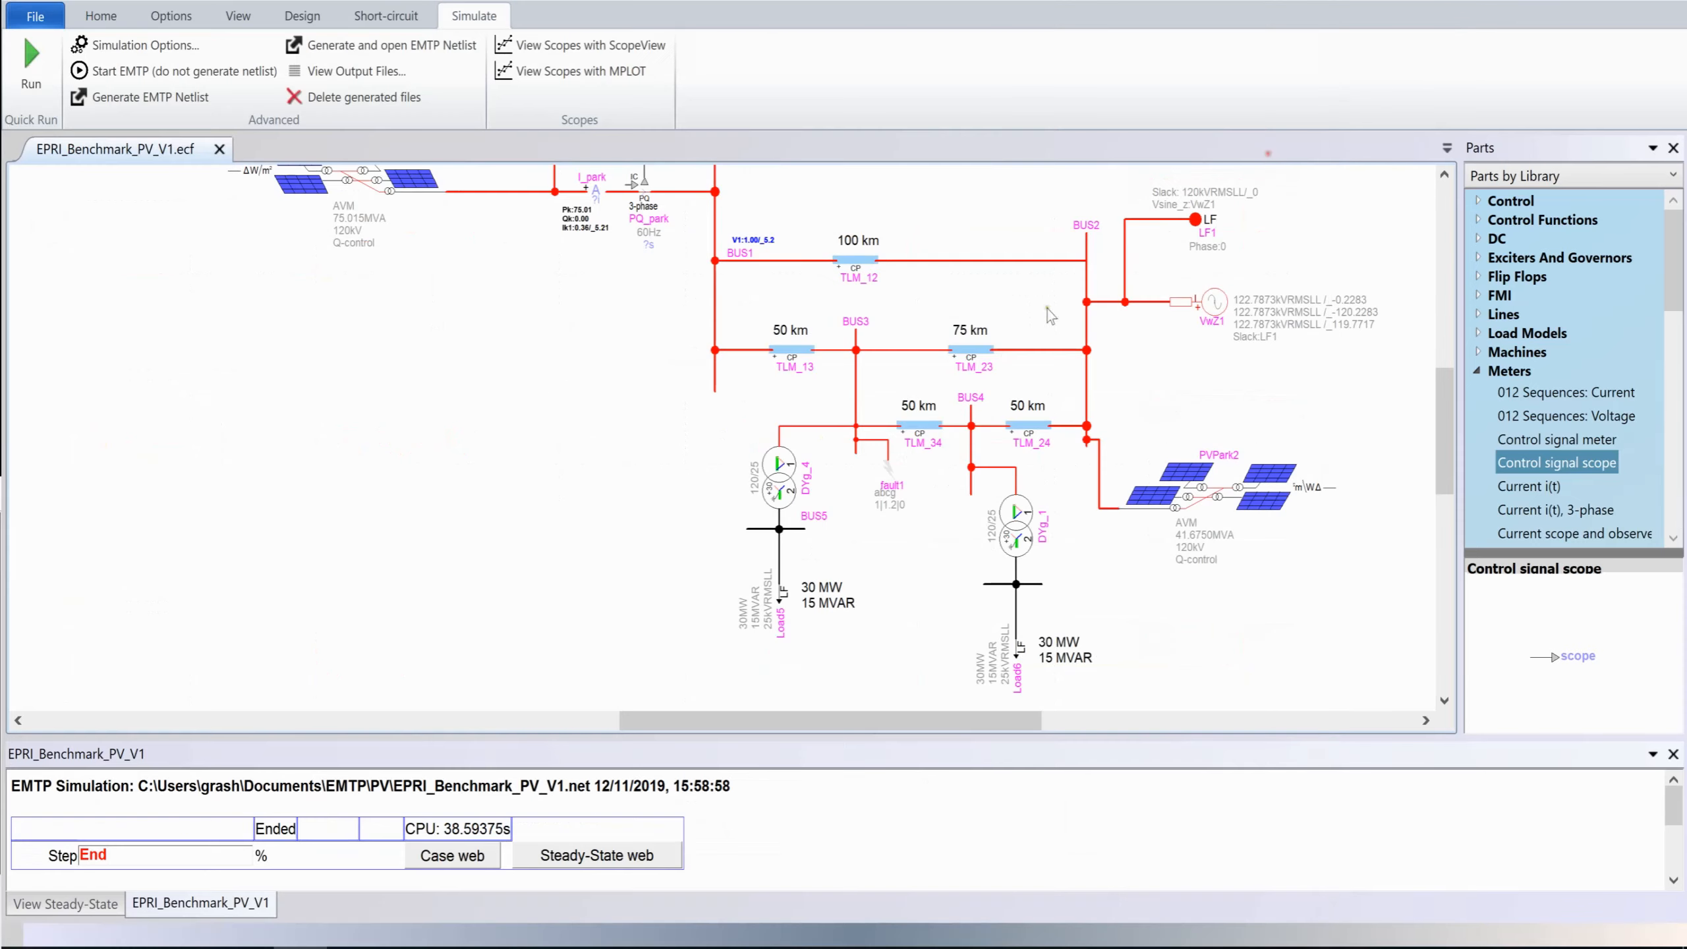
# Step: Include the excluded fault1 device near BUS3 and set it to close at 2 s and clear at 2.2 s
pyautogui.doubleClick(901, 468)
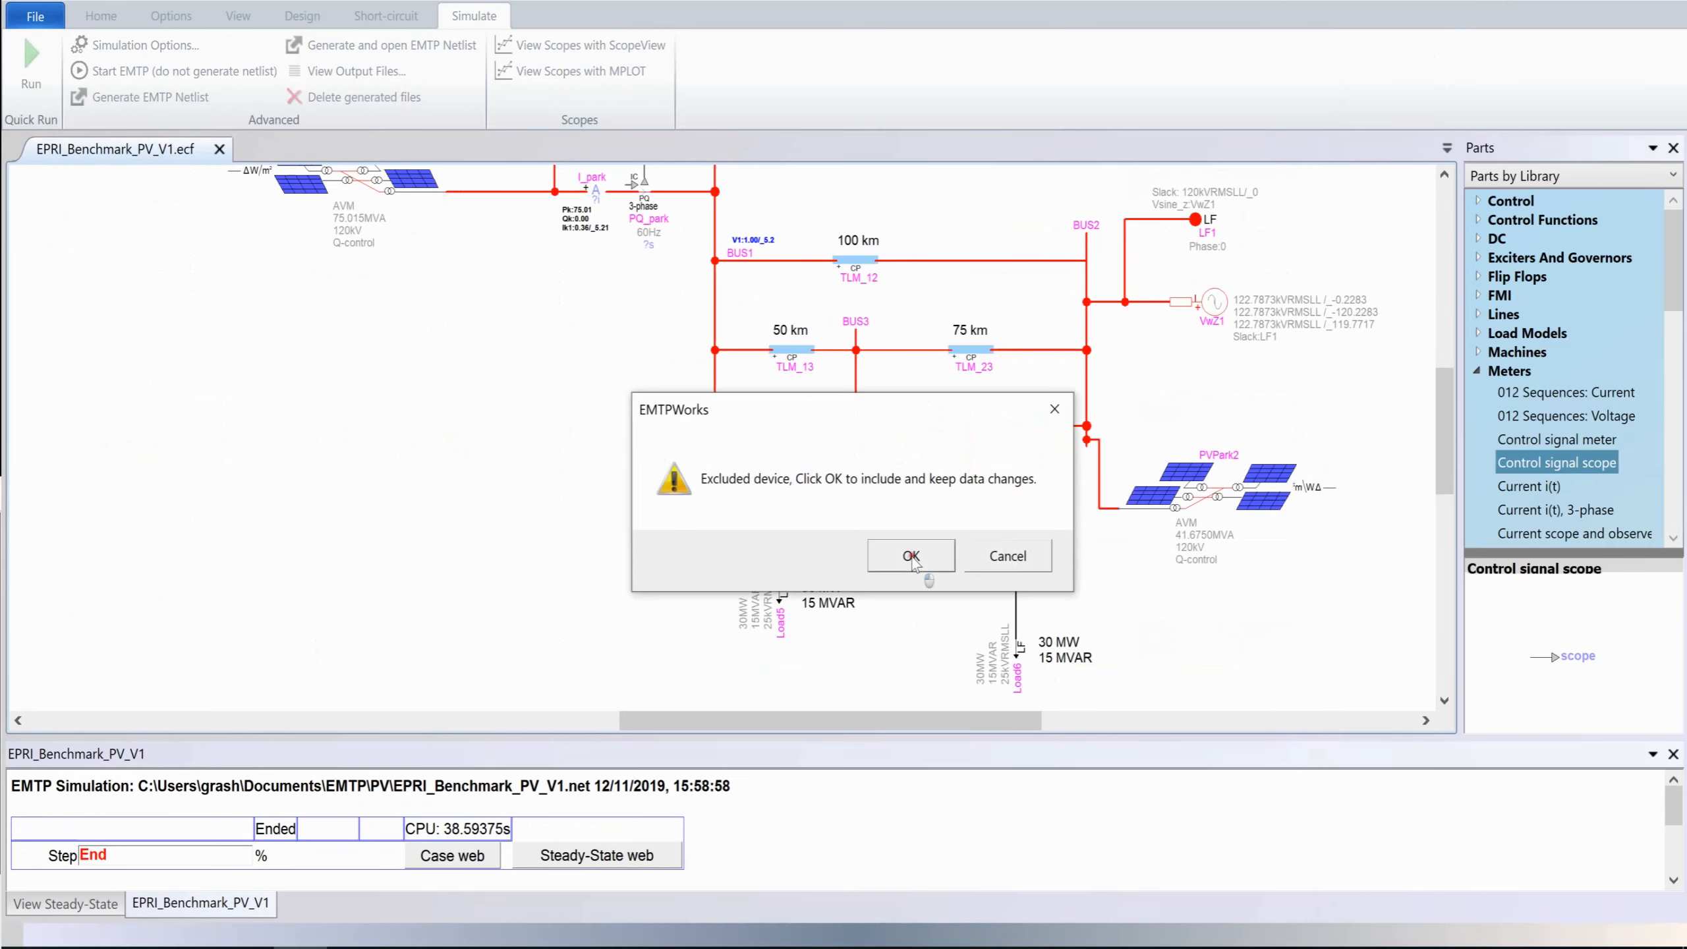
pyautogui.click(913, 558)
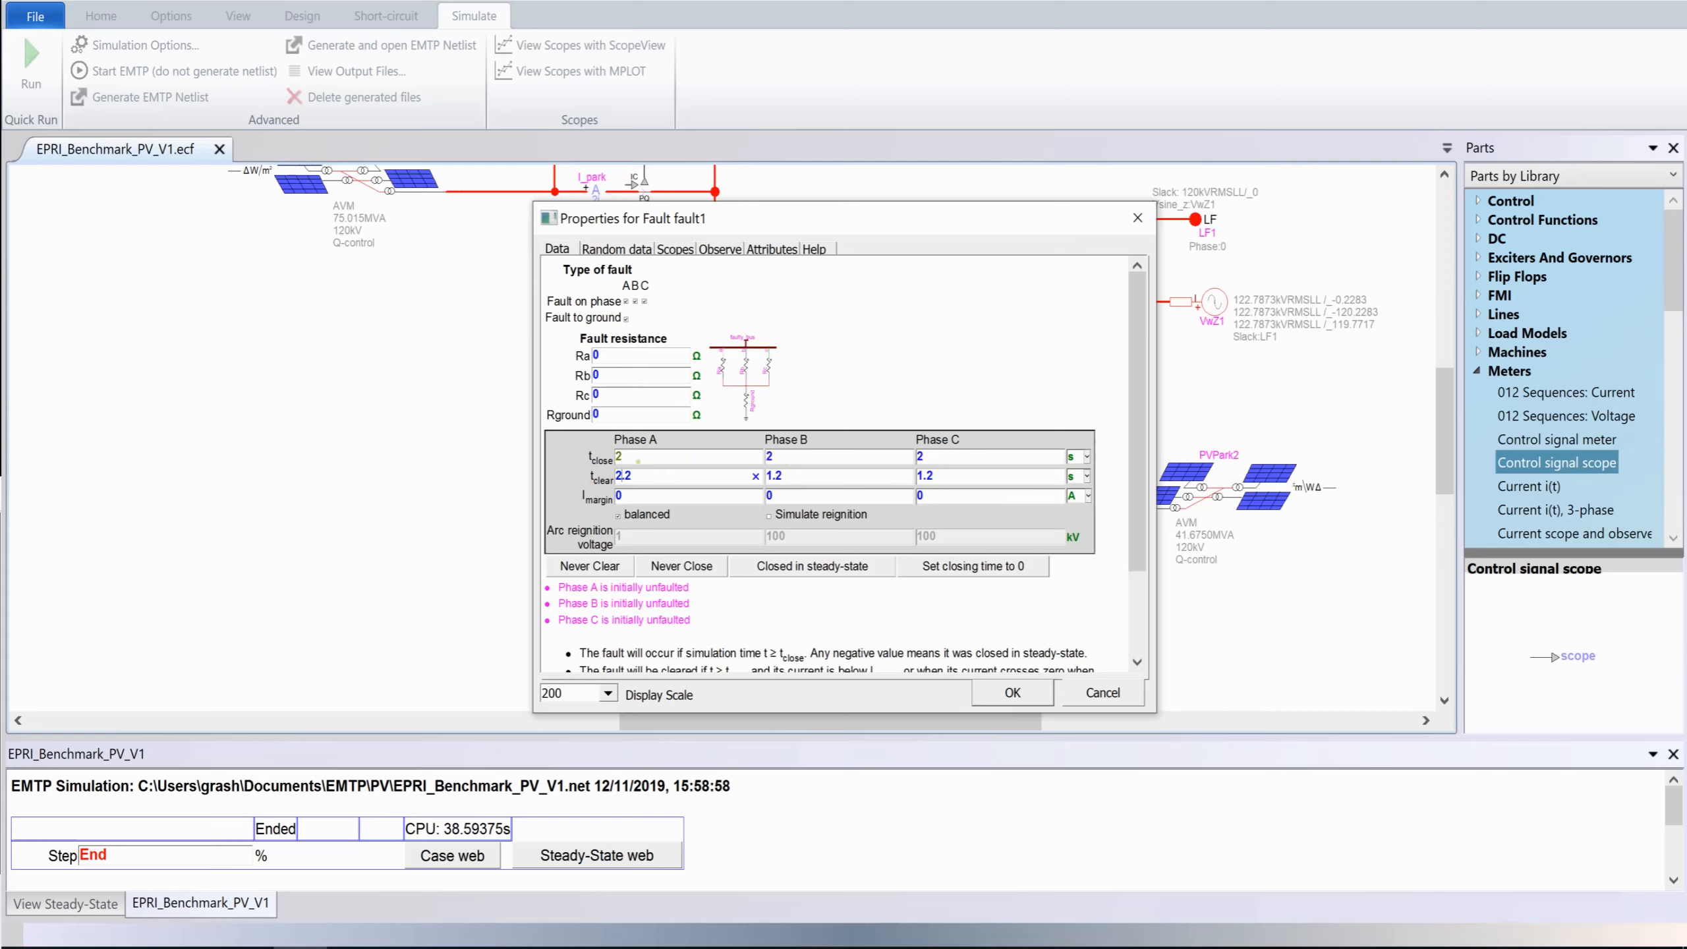
pyautogui.click(1005, 706)
# Step: Set the simulation time to 4 s and run the simulation with the fault included
pyautogui.click(136, 46)
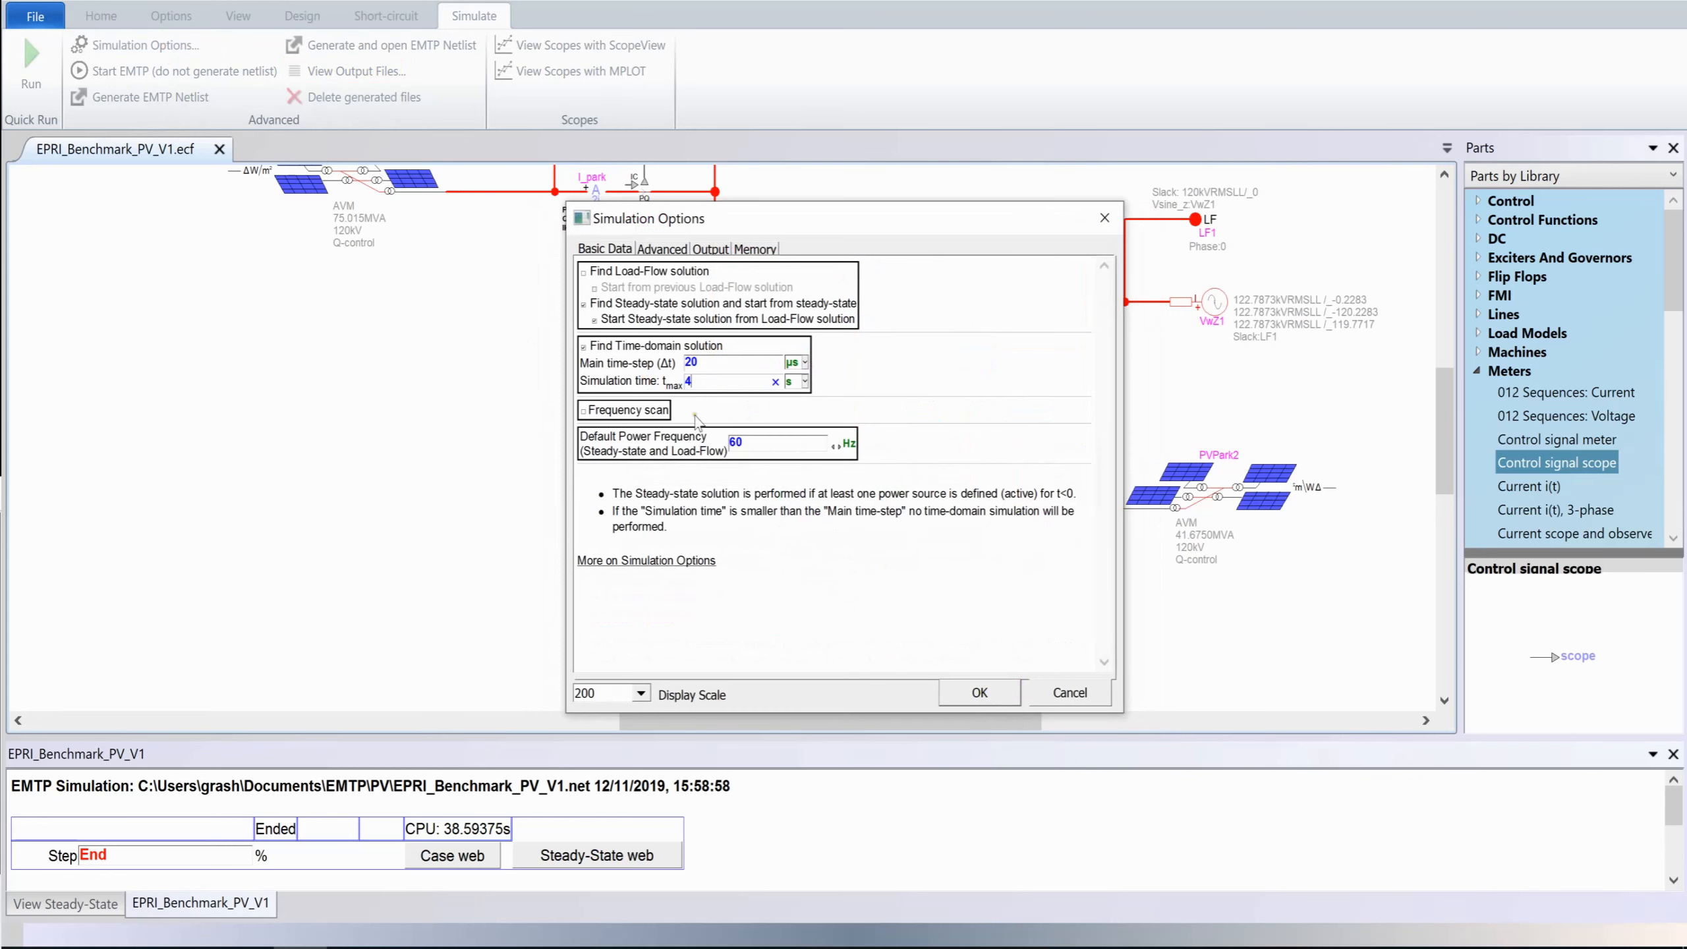
pyautogui.click(976, 693)
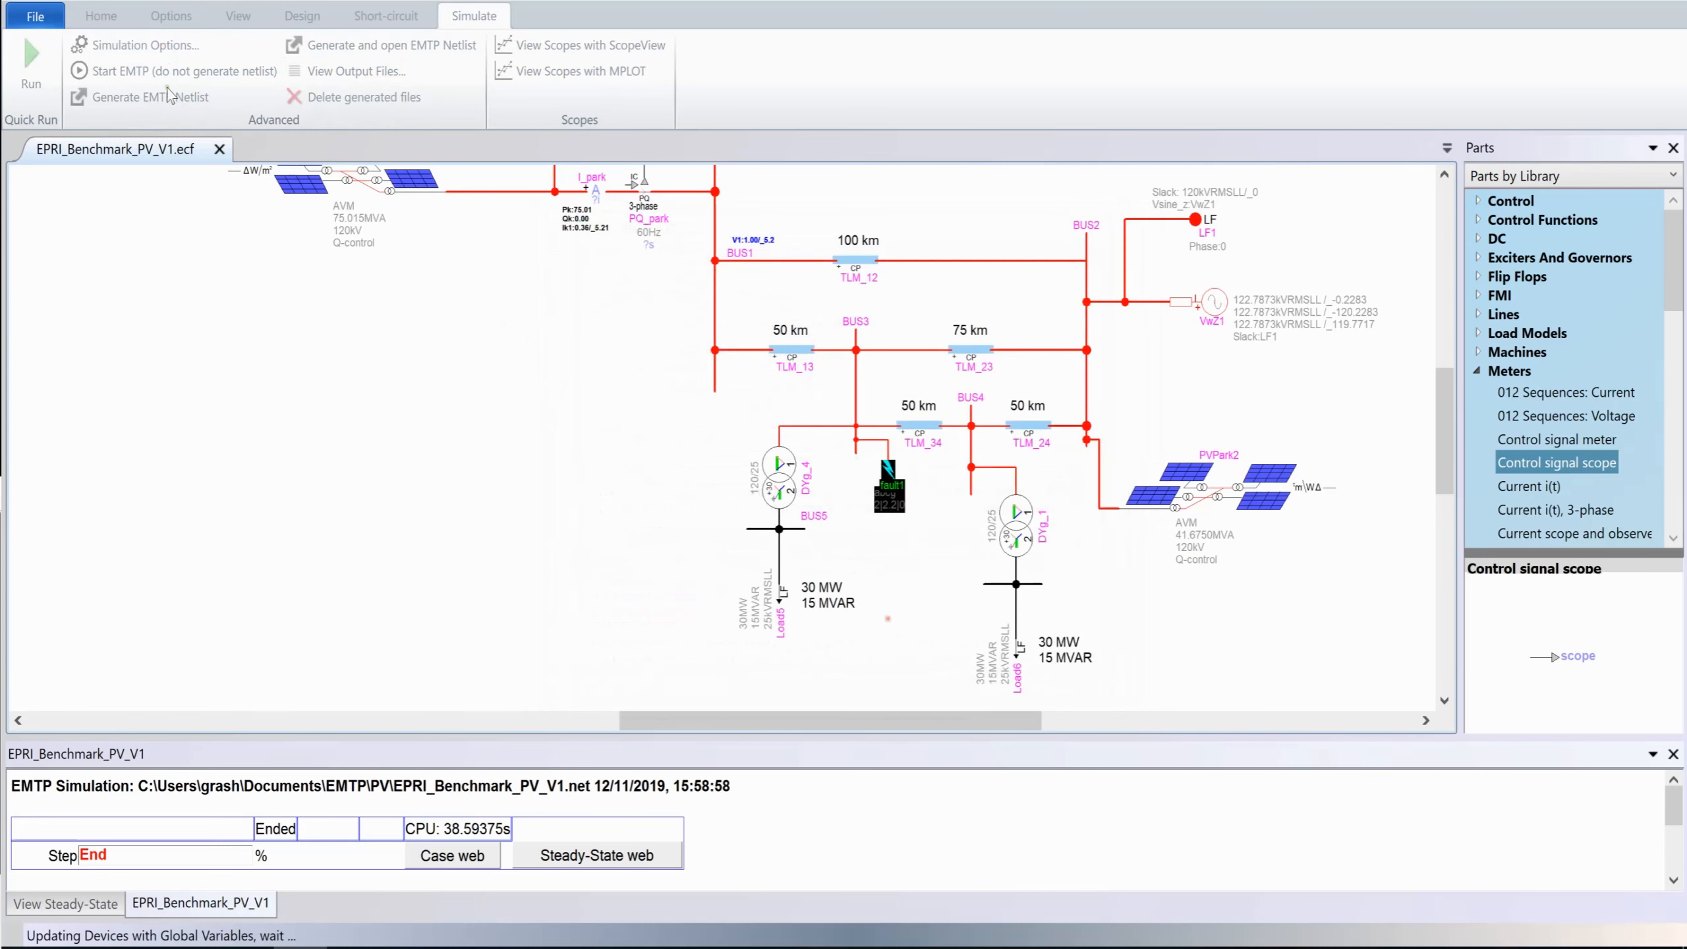
pyautogui.click(43, 59)
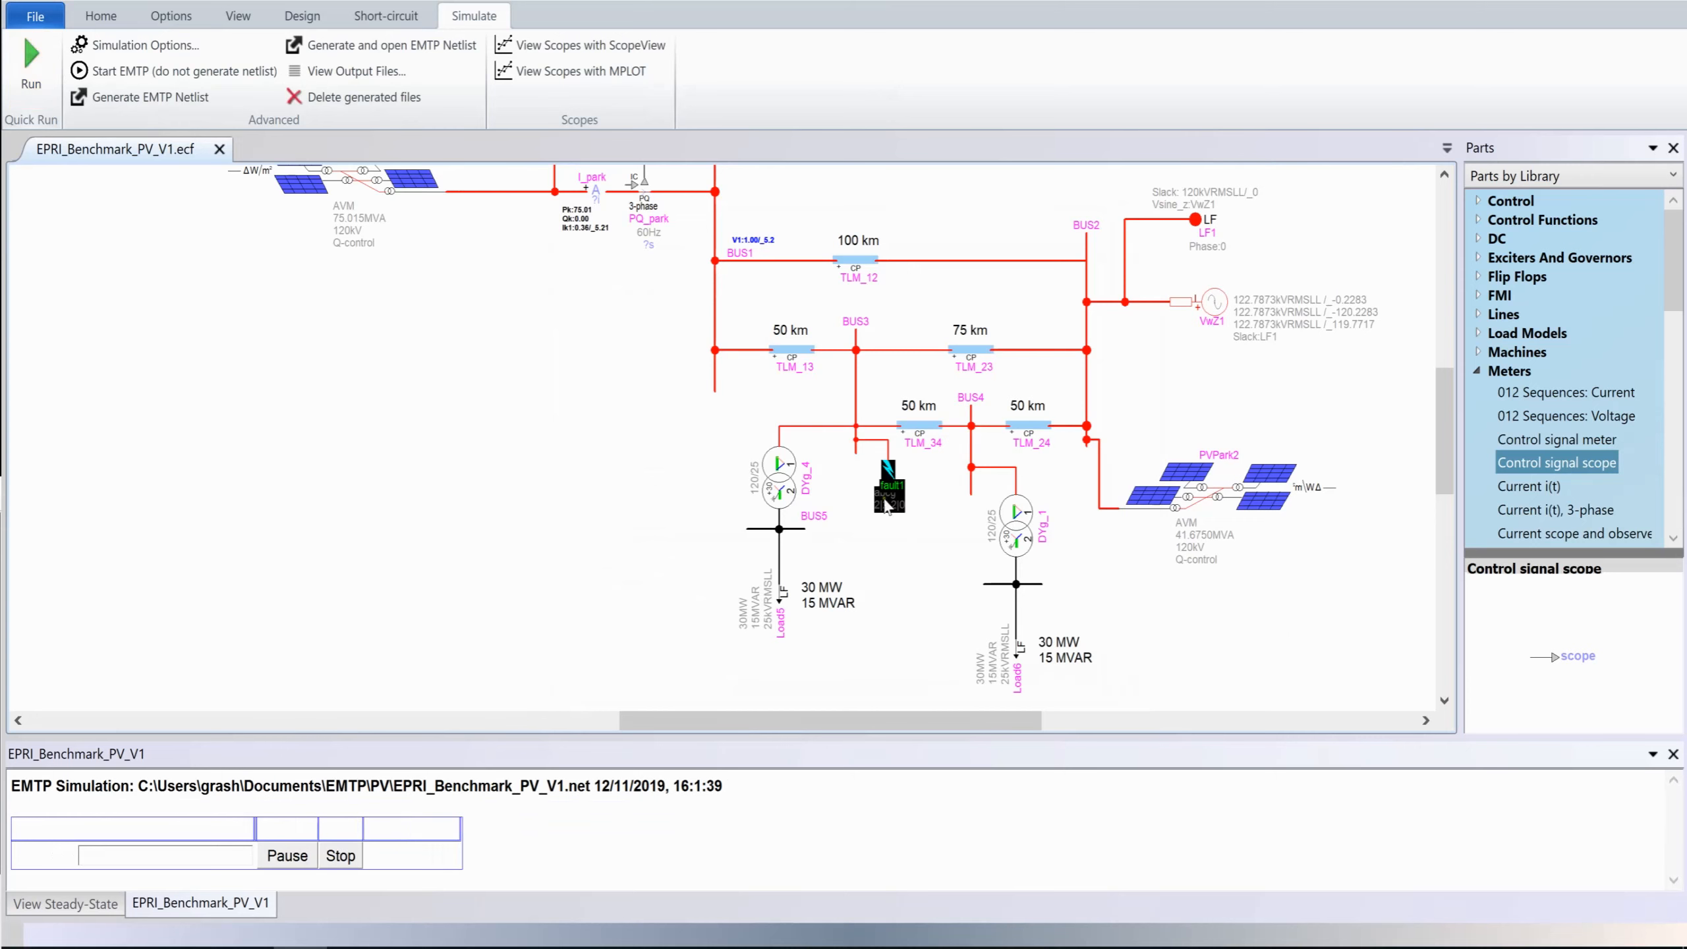
# Step: Switch to ScopeView, set the number of acquisitions to 100, and start and restart live acquisition of the running simulation's signals
pyautogui.moveTo(899, 947)
pyautogui.click(805, 857)
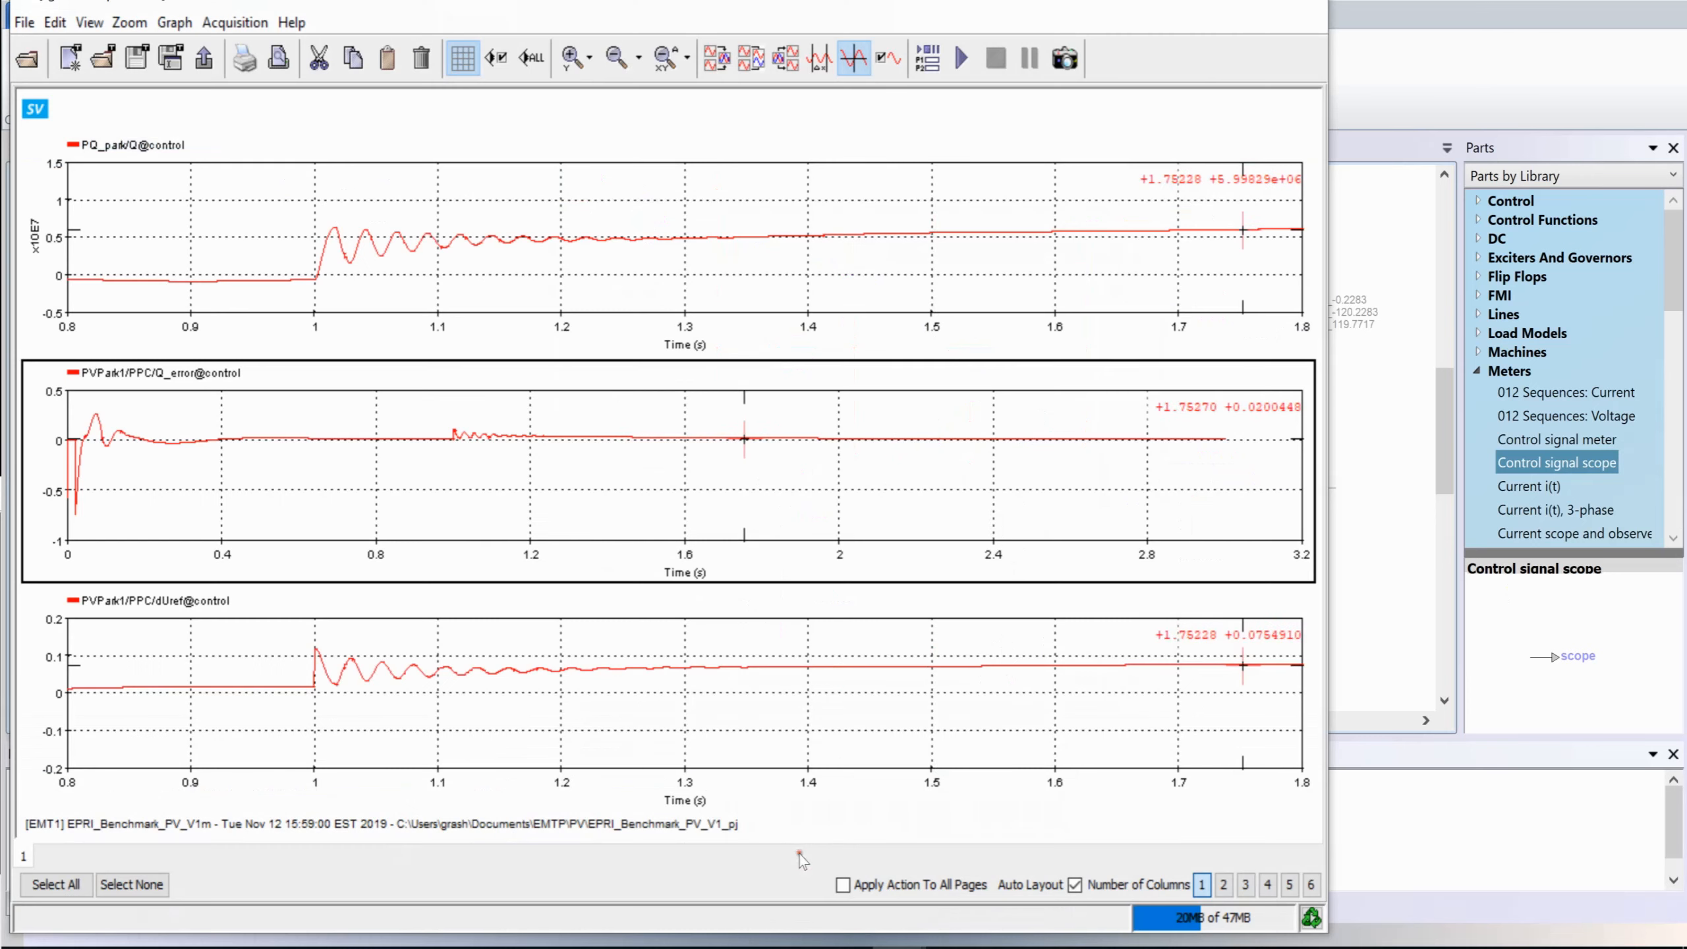
pyautogui.click(166, 102)
pyautogui.click(166, 179)
pyautogui.click(971, 72)
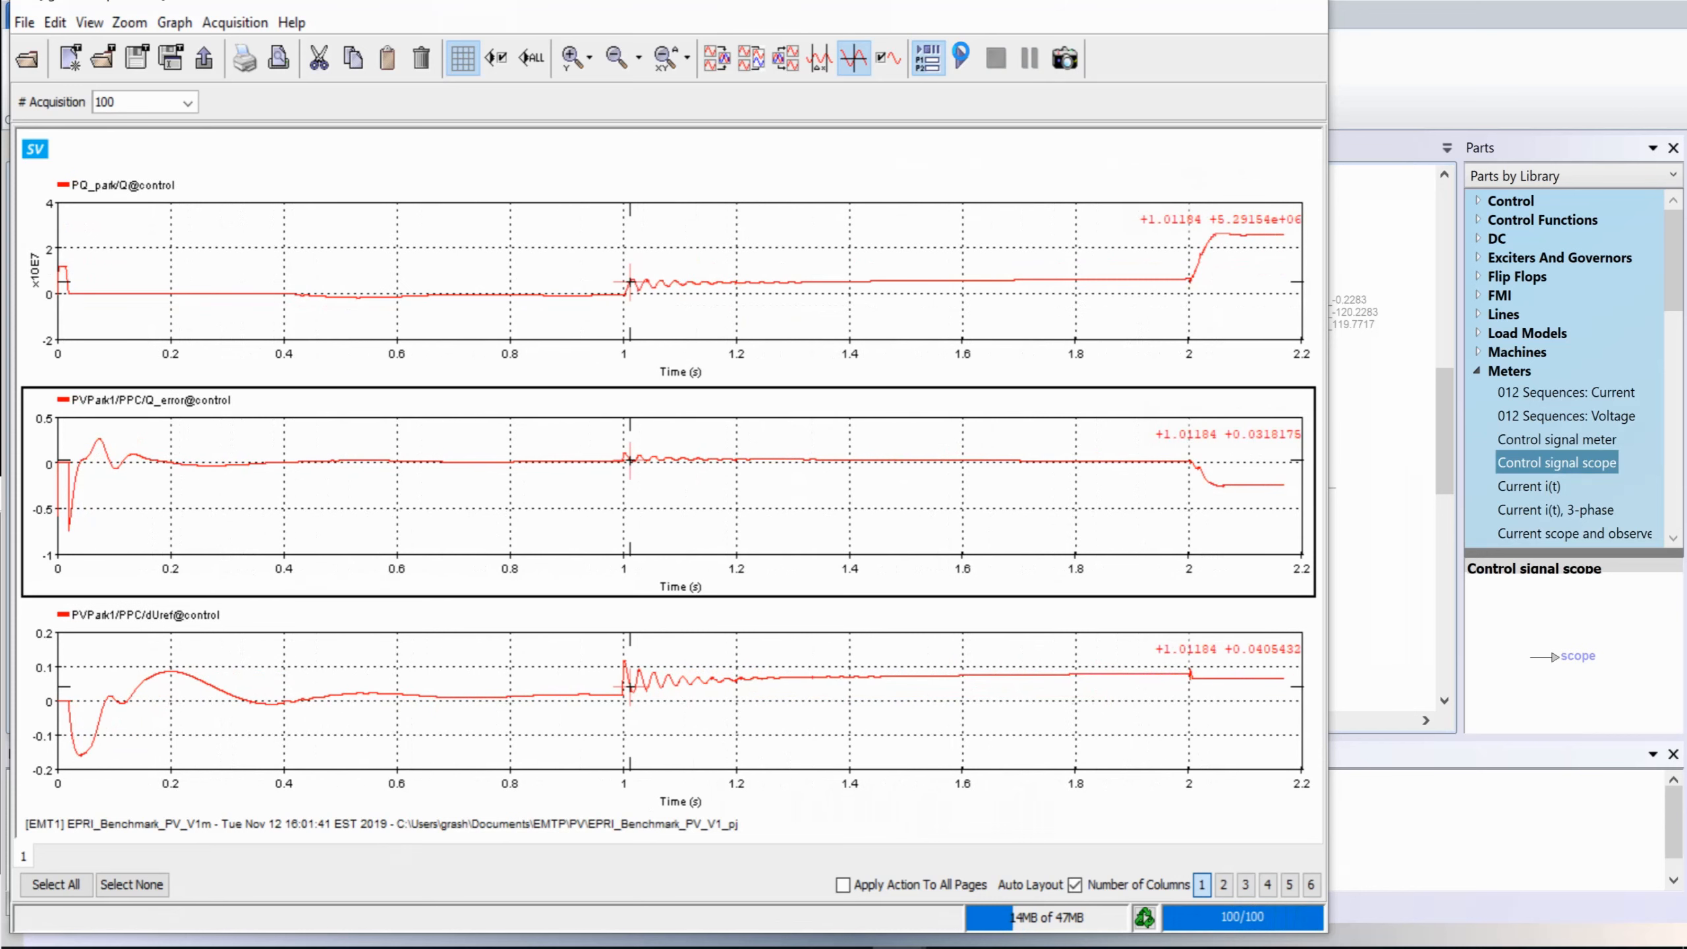
pyautogui.click(961, 59)
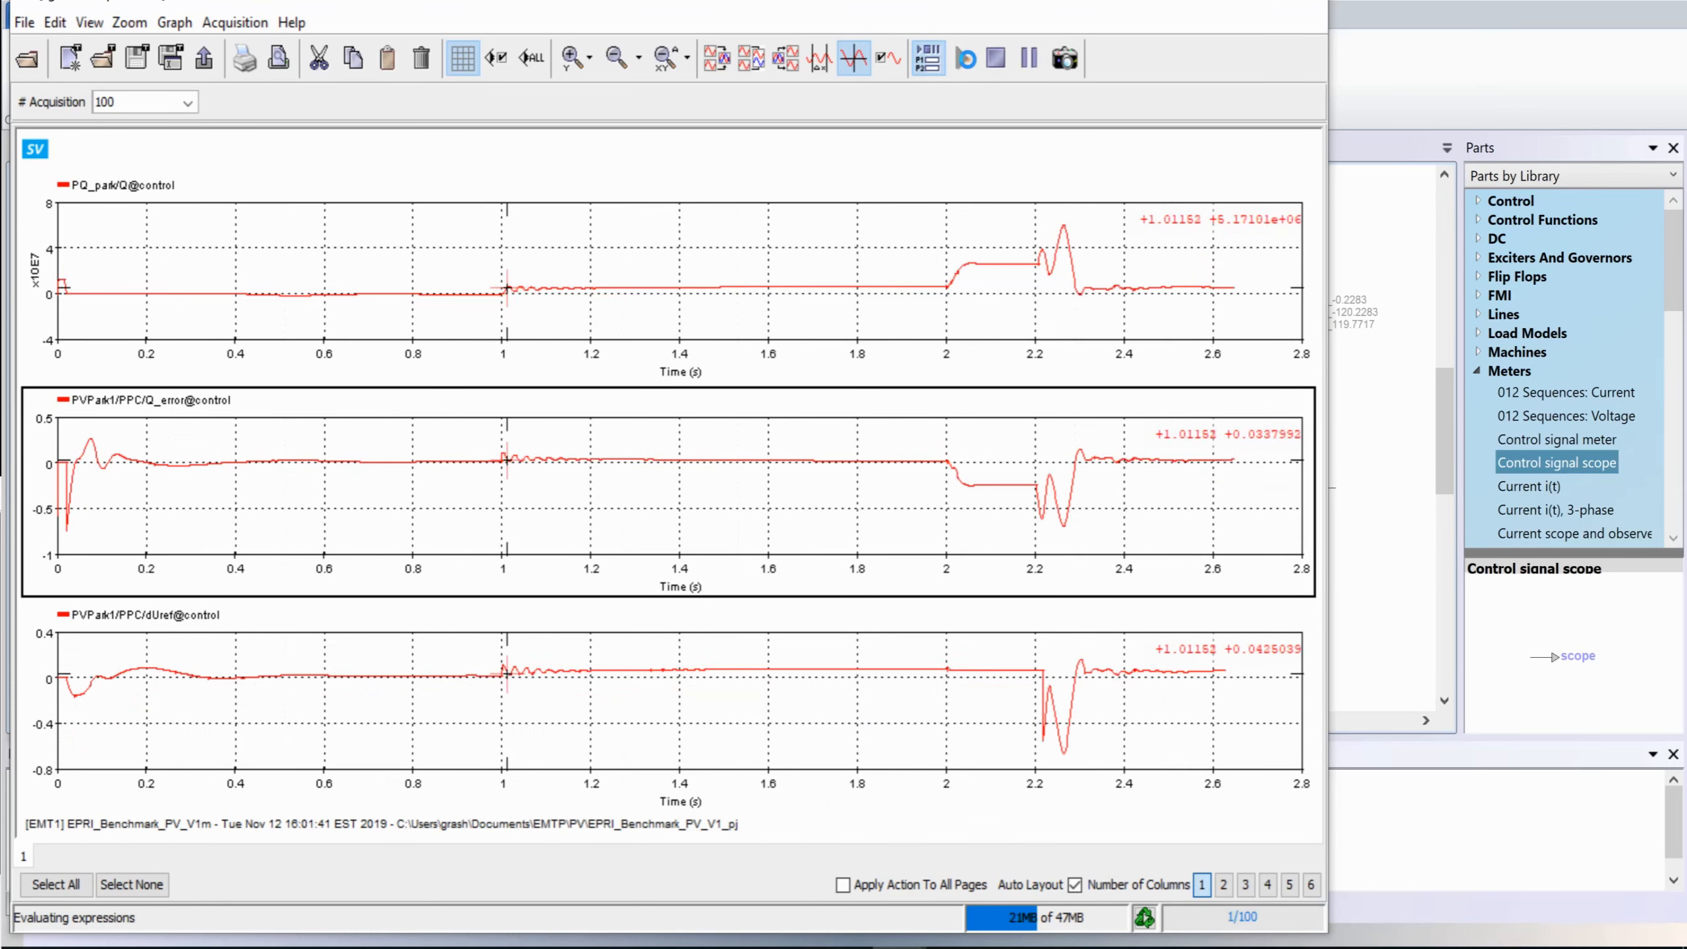